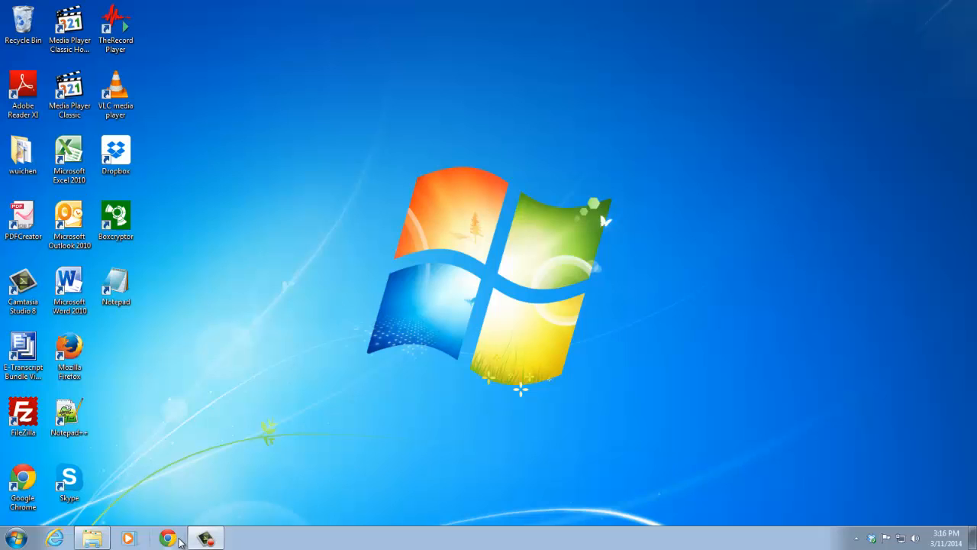
In Google Chrome, search for "google custom search engine" and open Google's Custom Search Engine site from the results.
click(168, 538)
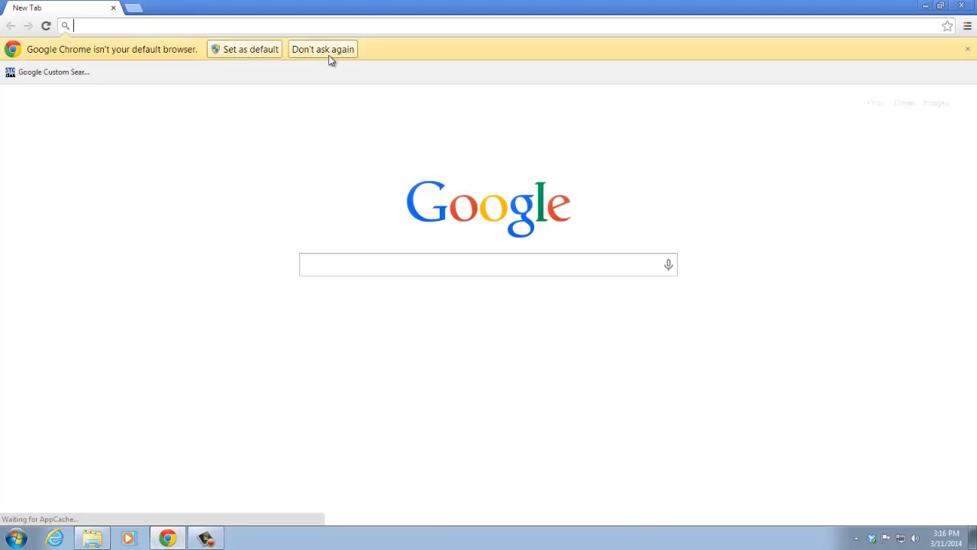
click(342, 27)
text(goog)
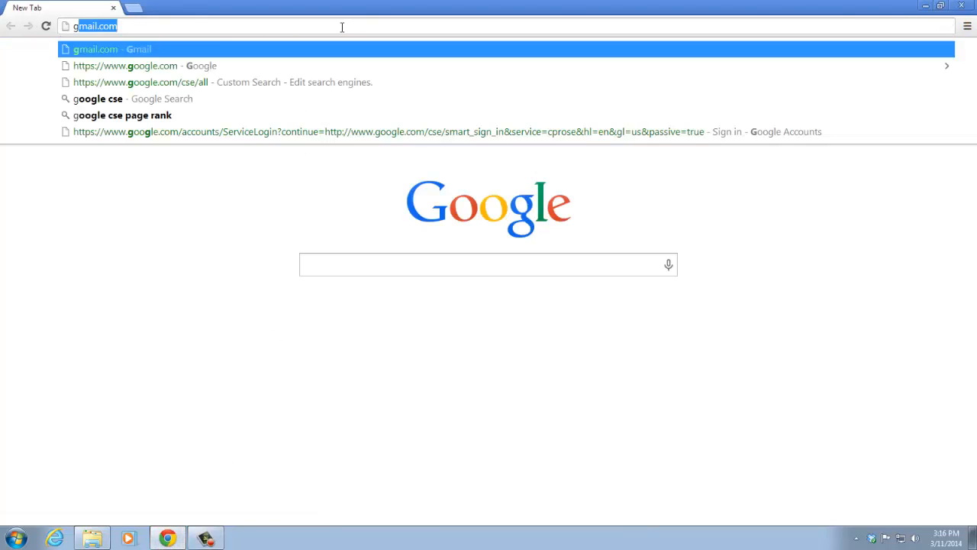
text(le cust)
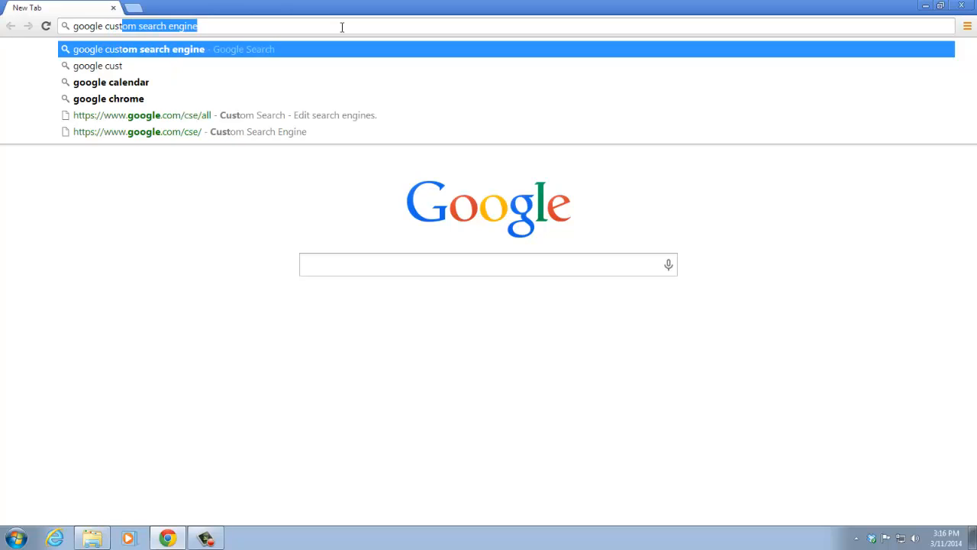
text(om search engine)
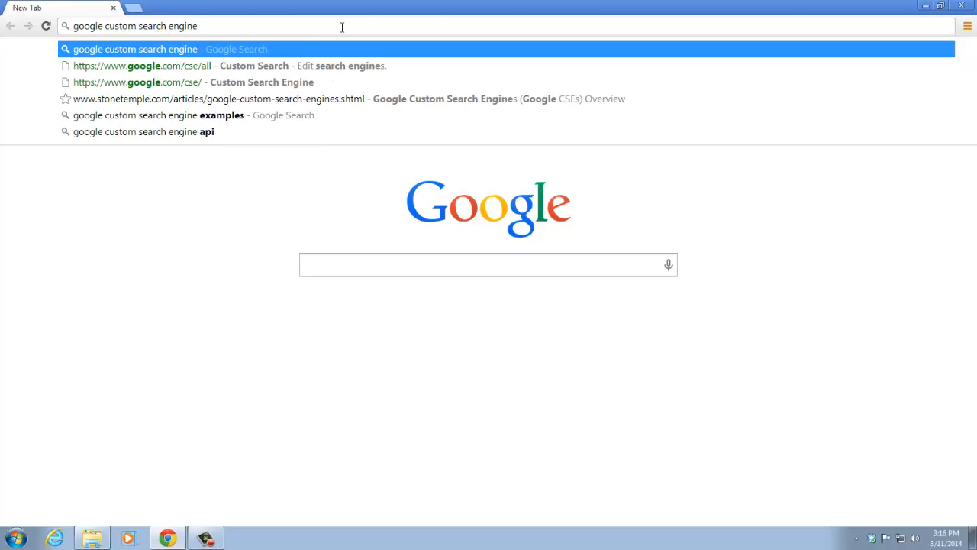
key(Return)
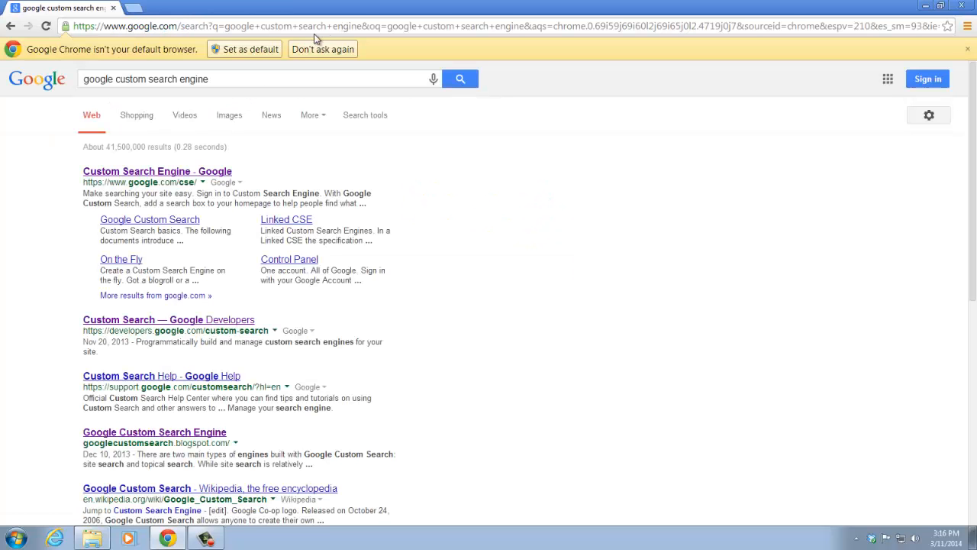
click(160, 175)
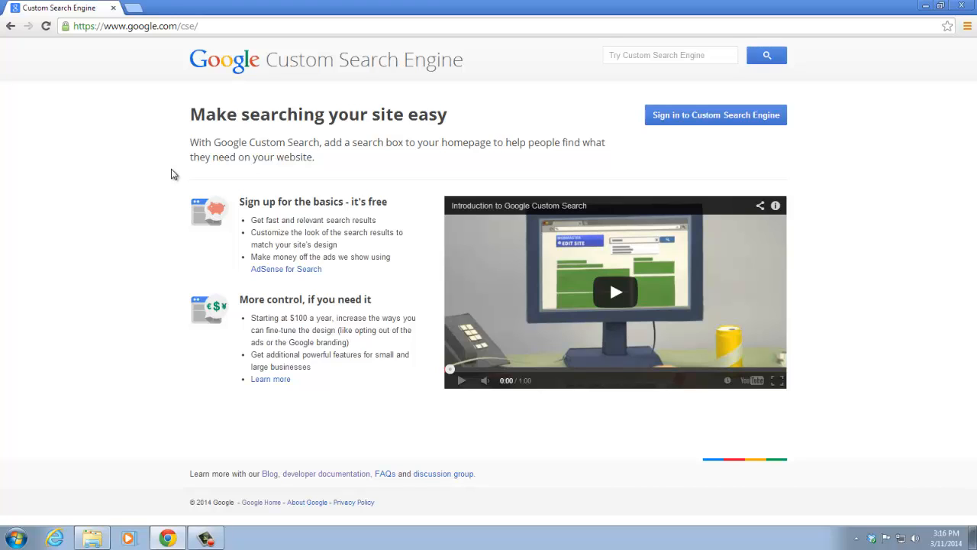
Sign in to Custom Search Engine by entering the Google account password.
click(718, 116)
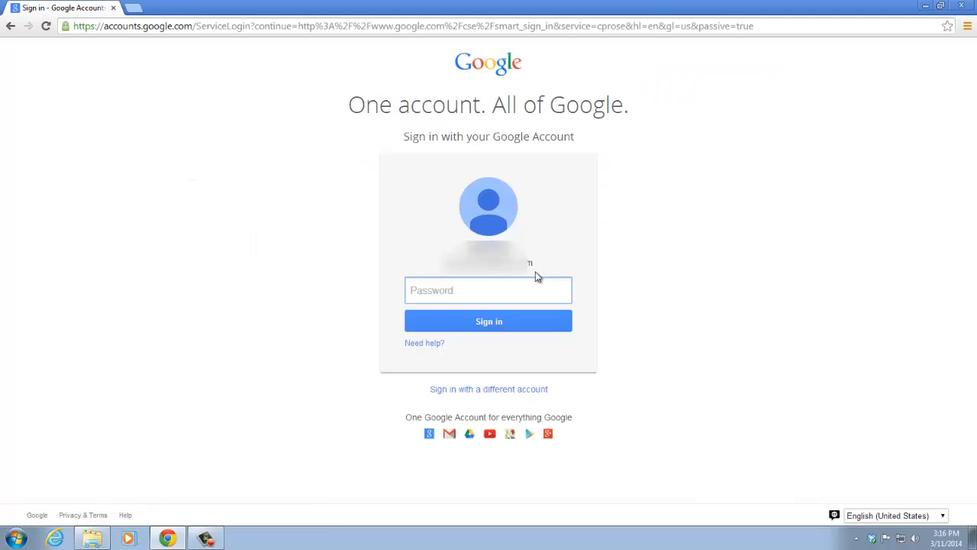
text(••••••••••)
key(Return)
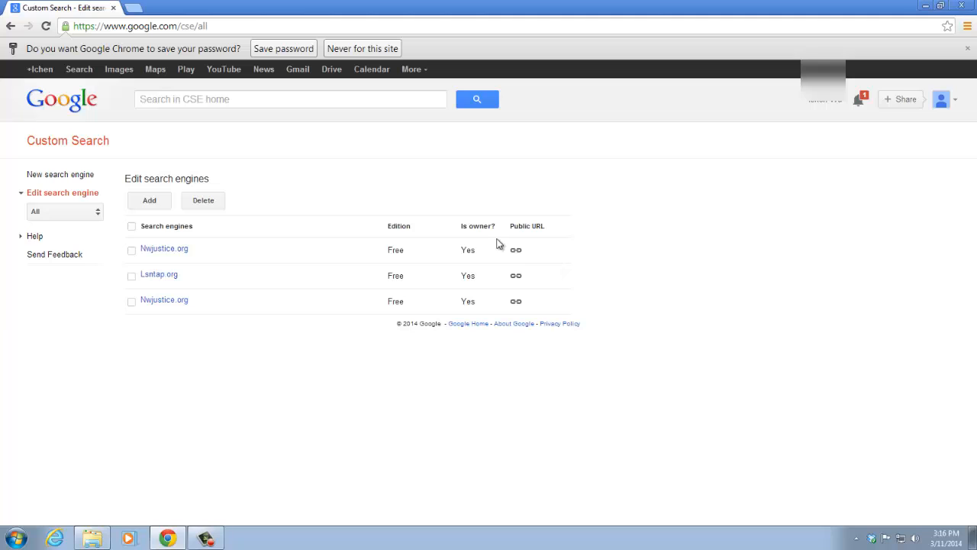
click(97, 177)
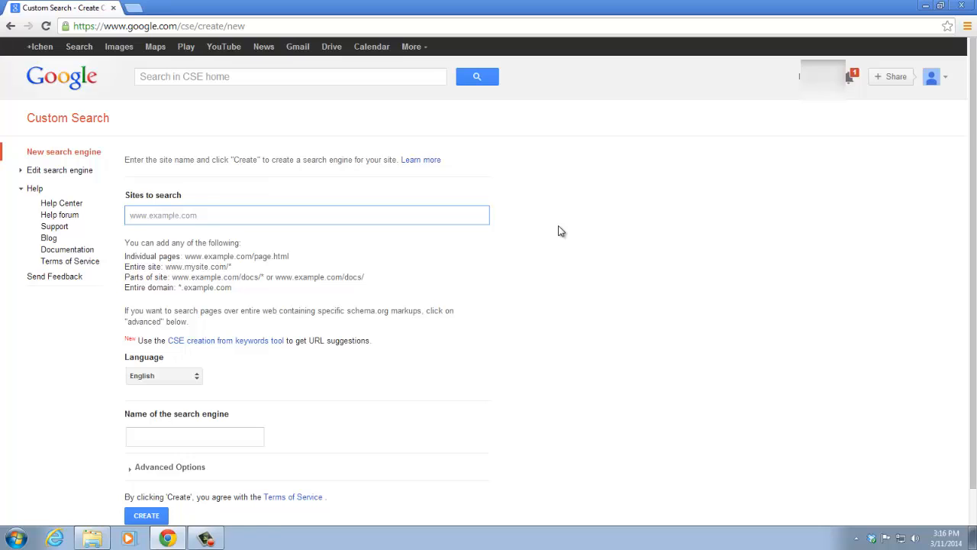
text(www.)
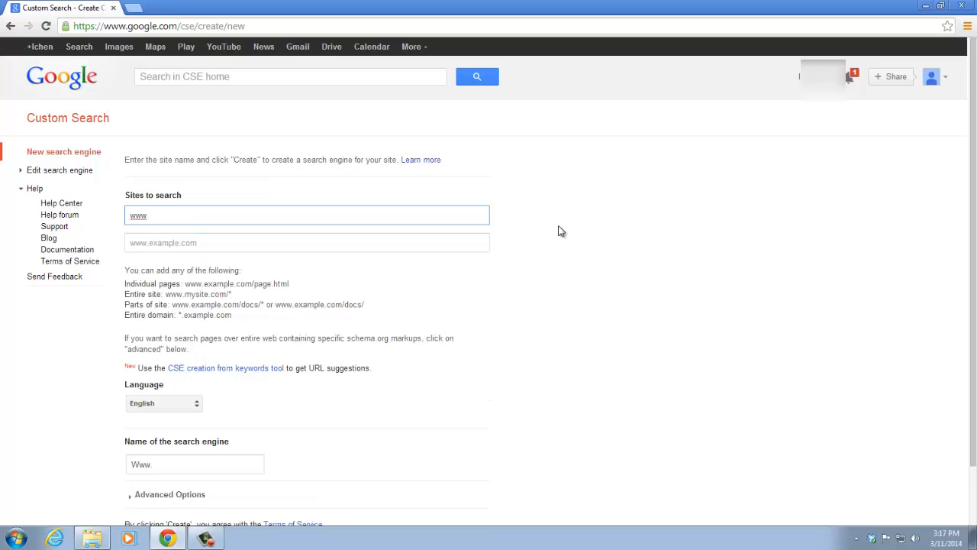
text(nwjustice.org)
click(466, 236)
text(w)
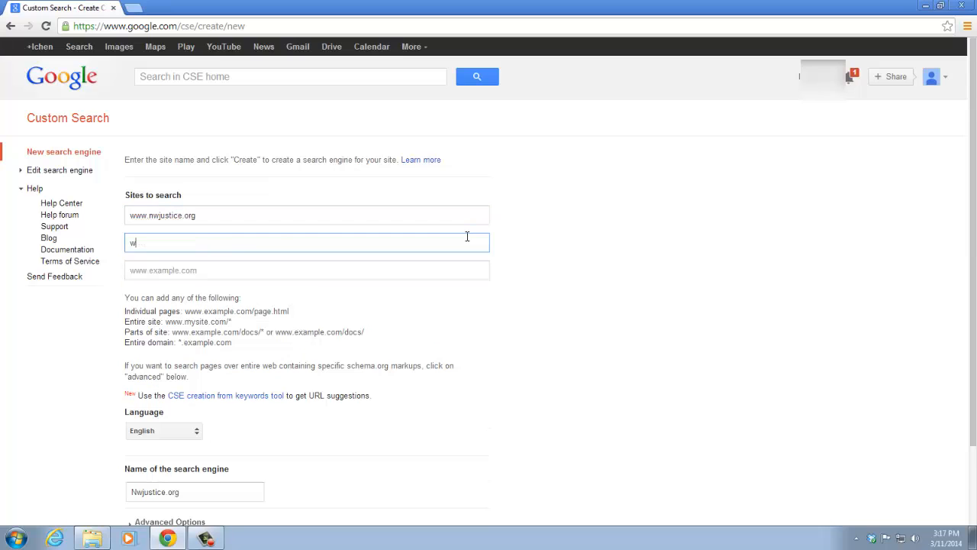
text(ww.lsntap.org)
scroll(358, 234, down, 2)
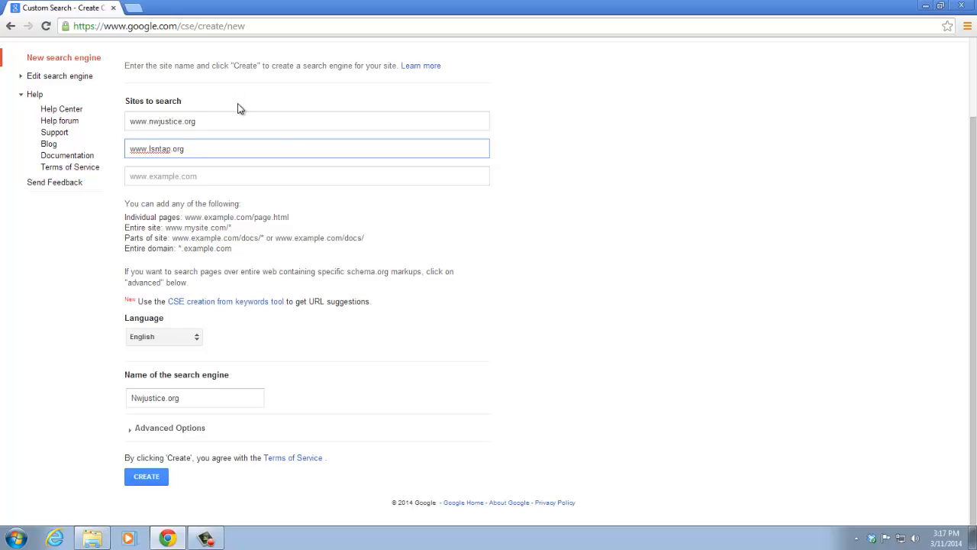
click(148, 477)
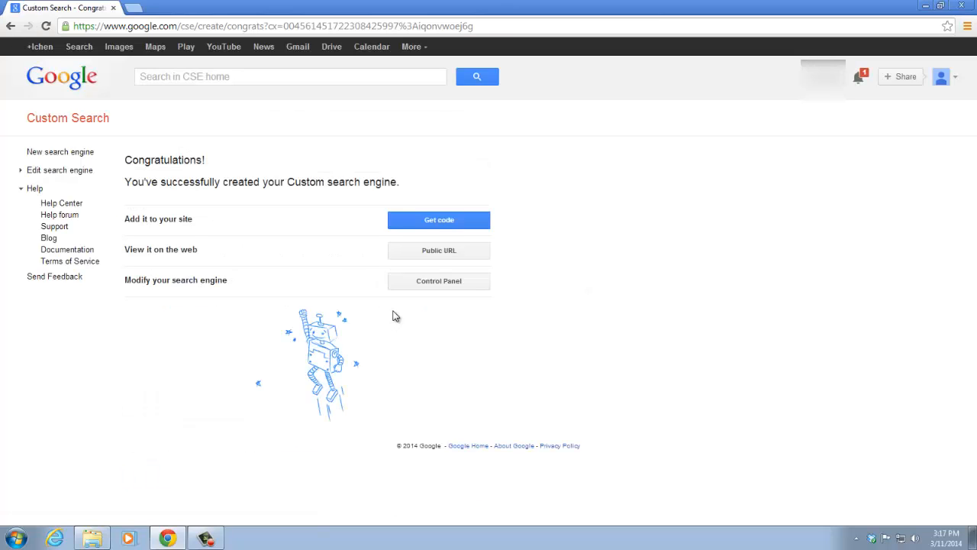
Open the new search engine's public URL and run a test search for "legal".
click(455, 255)
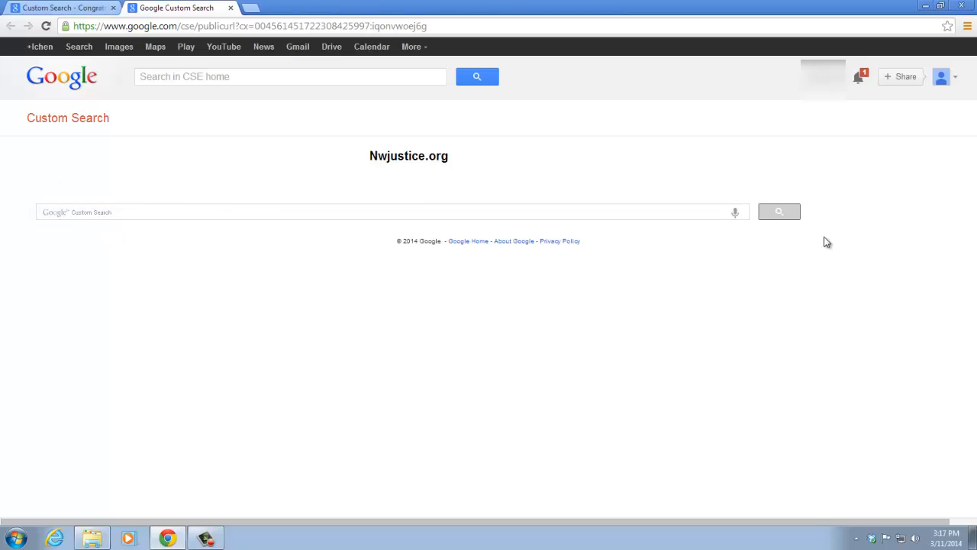
click(66, 211)
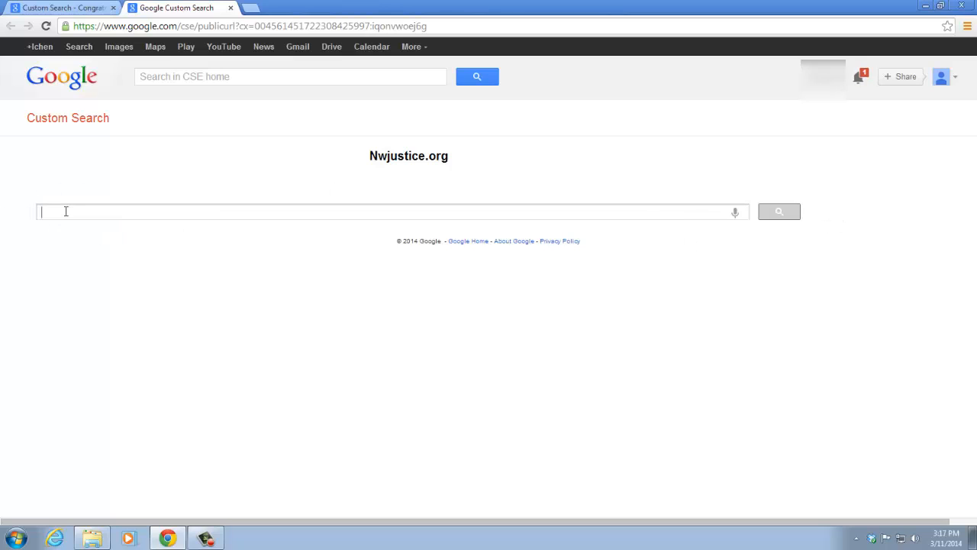
text(legal)
key(Return)
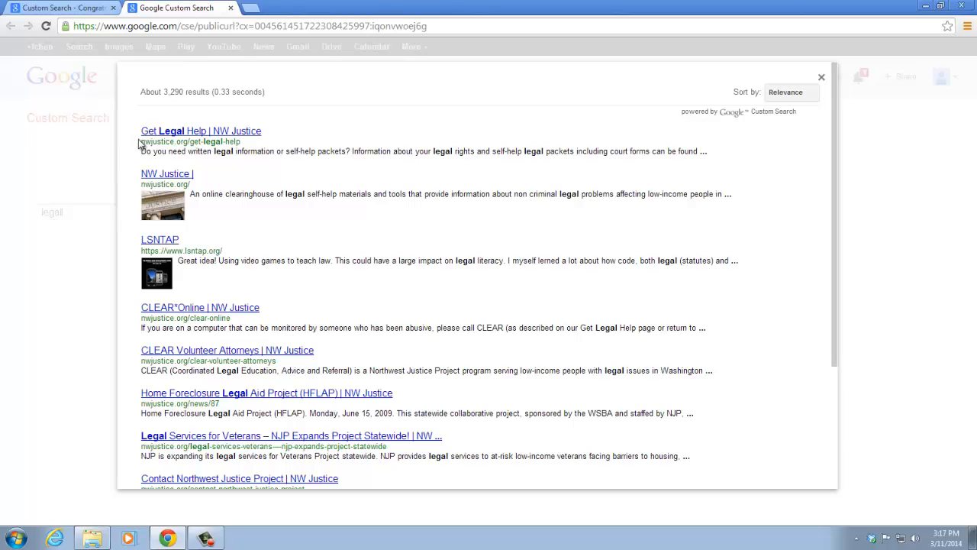
Check which sites the "legal" search results come from by their web addresses, and close the results.
drag(140, 143, 258, 142)
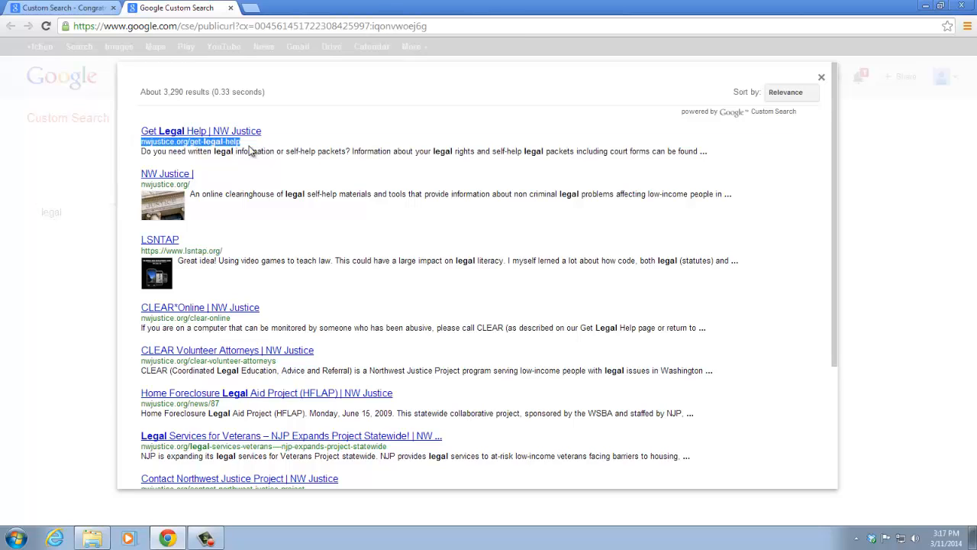
scroll(267, 248, down, 1)
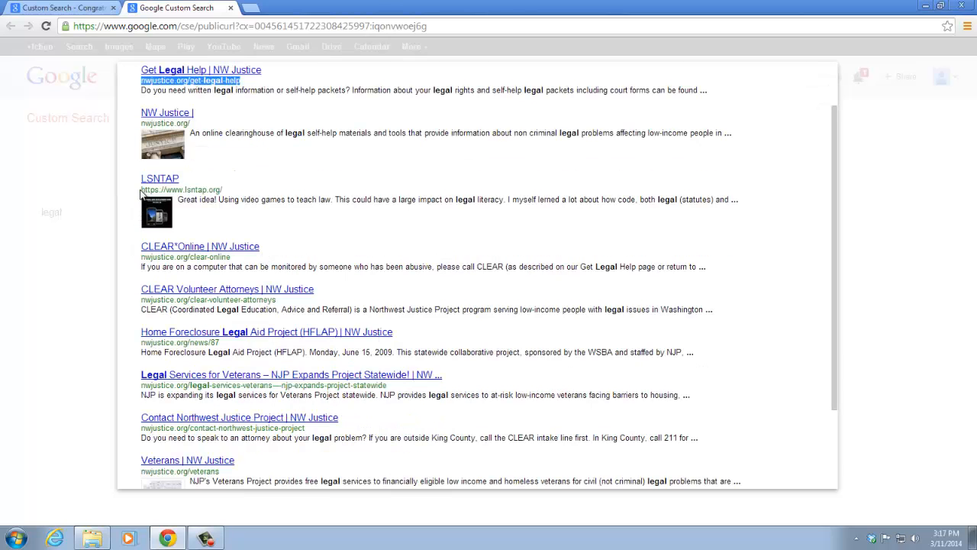
drag(141, 189, 235, 192)
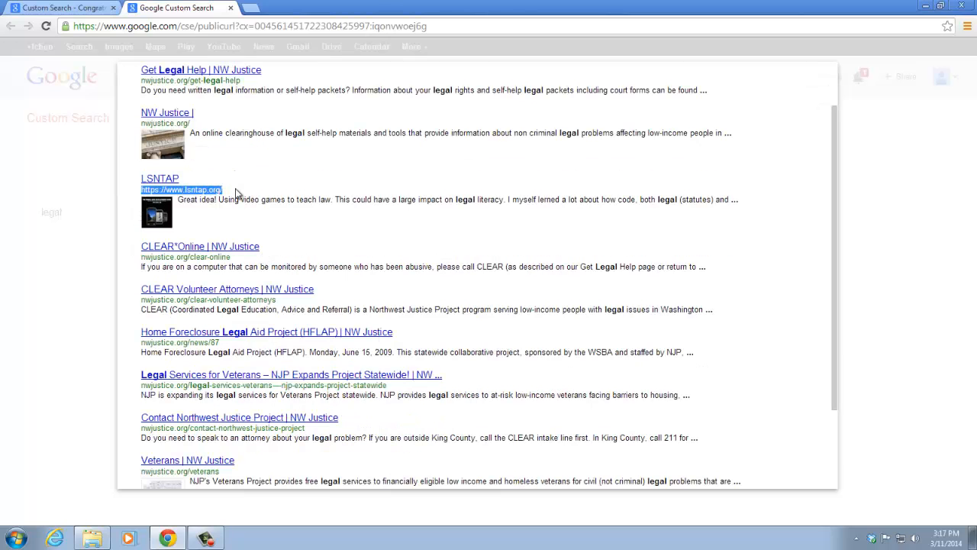
click(235, 192)
scroll(810, 121, up, 1)
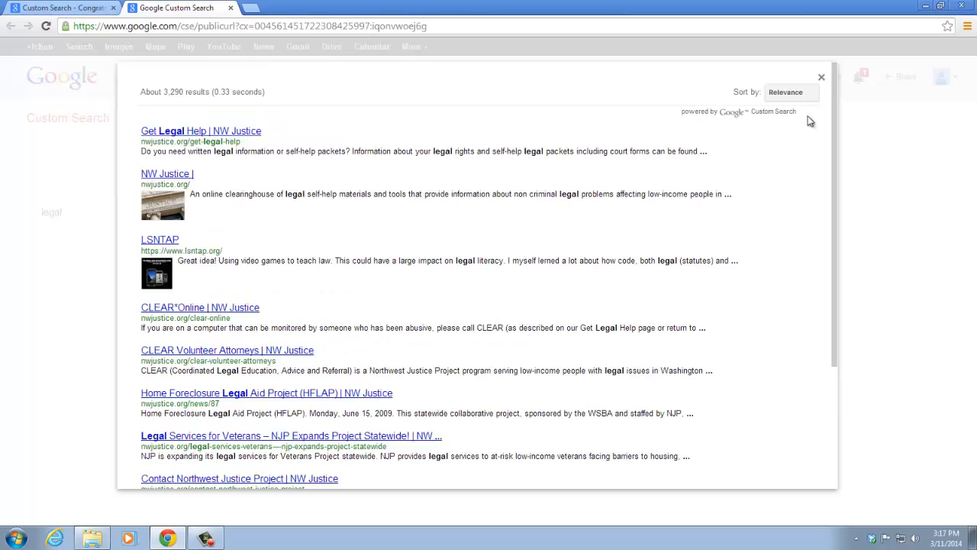
click(821, 77)
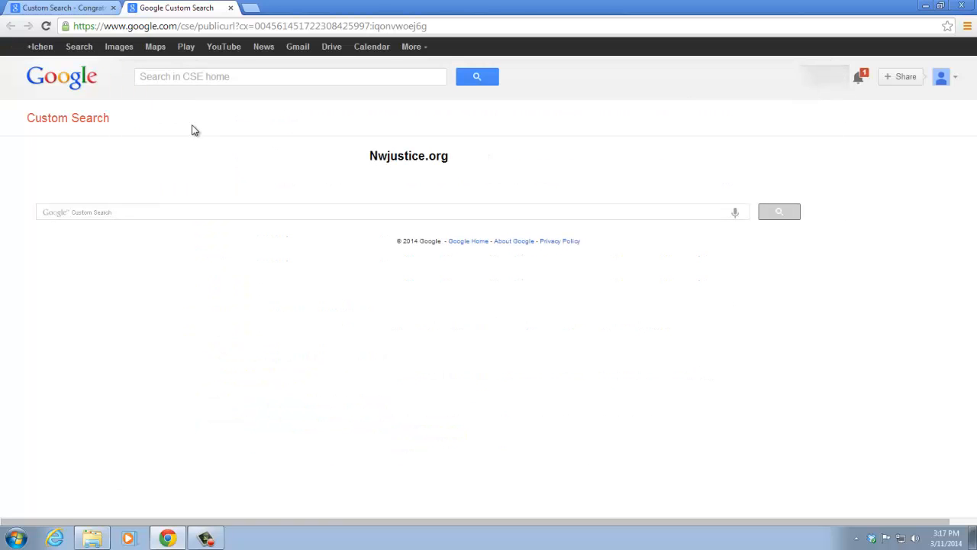
Return to the search engine's creation confirmation page, get its embed code and highlight the whole script snippet.
click(92, 11)
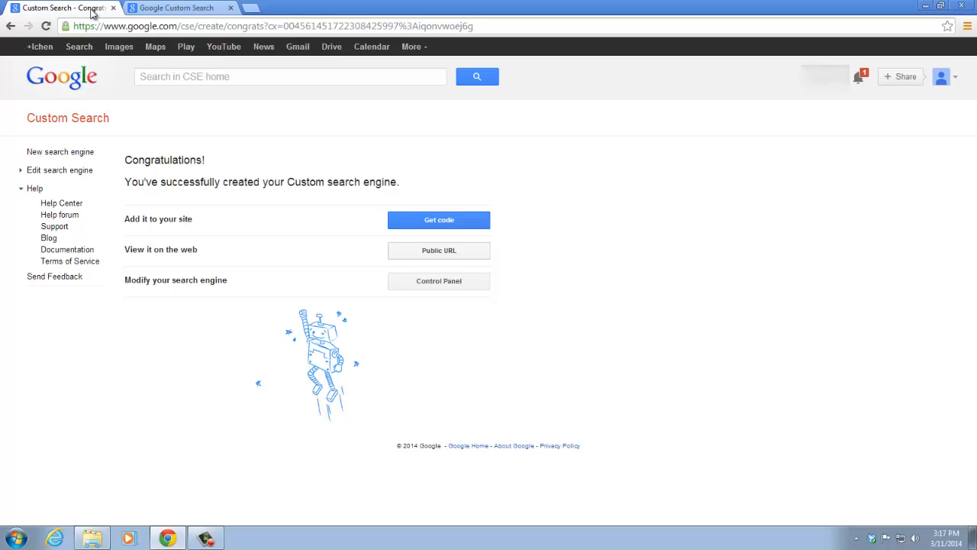
click(467, 226)
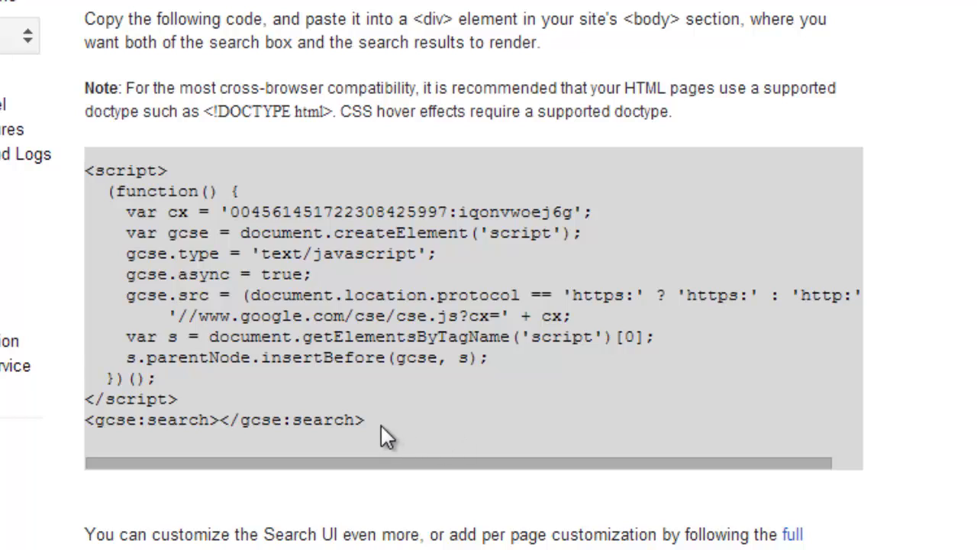
drag(381, 426, 72, 168)
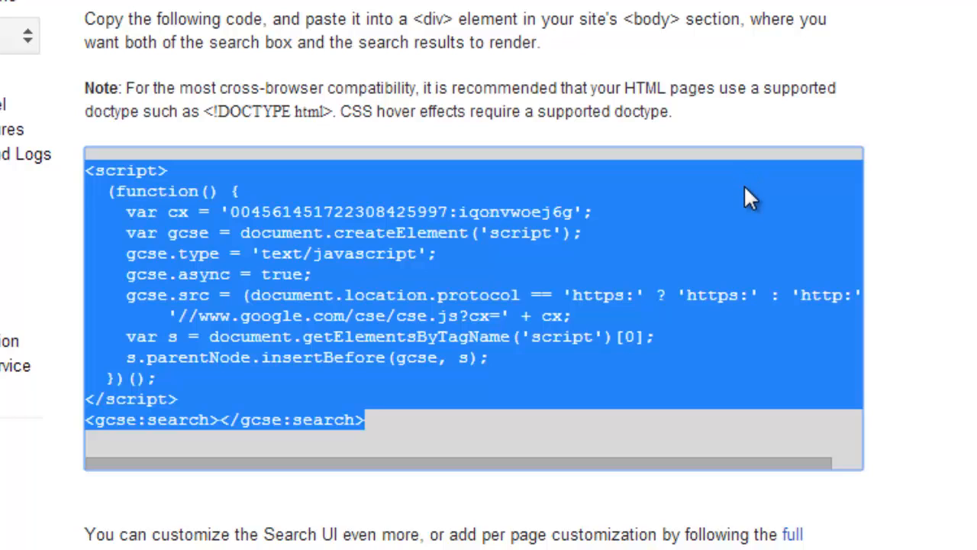
click(839, 185)
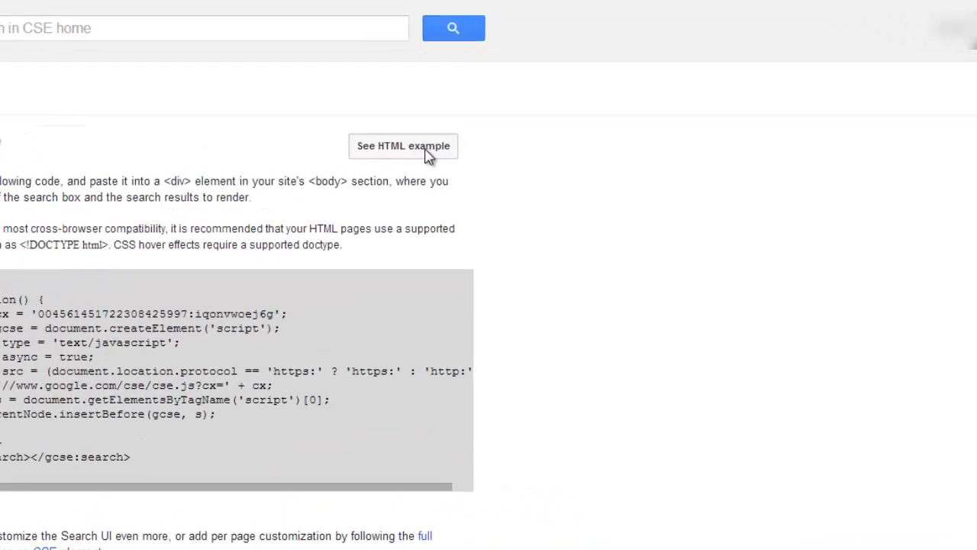
Show the HTML example for embedding the code and copy the whole example to the clipboard.
mouse_move(428, 155)
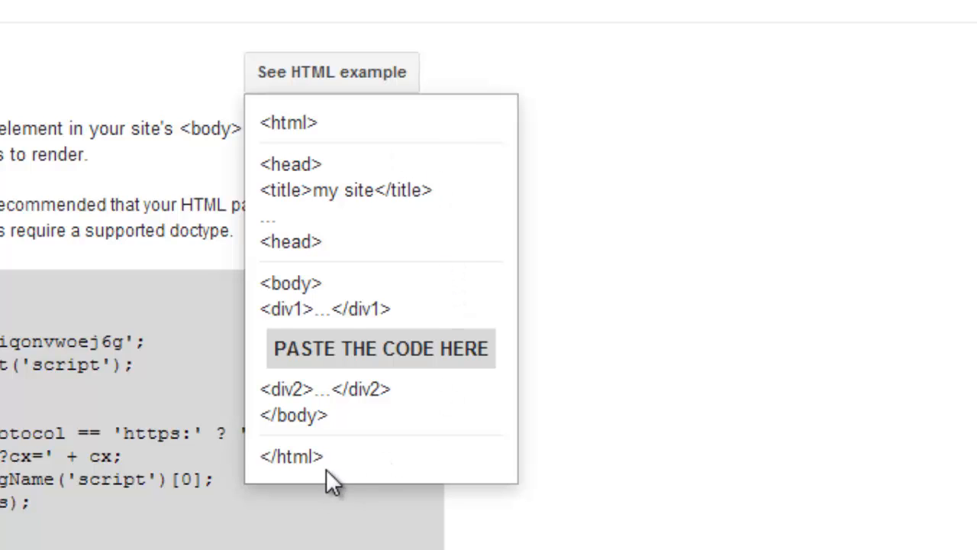
drag(326, 469, 284, 122)
right_click(302, 137)
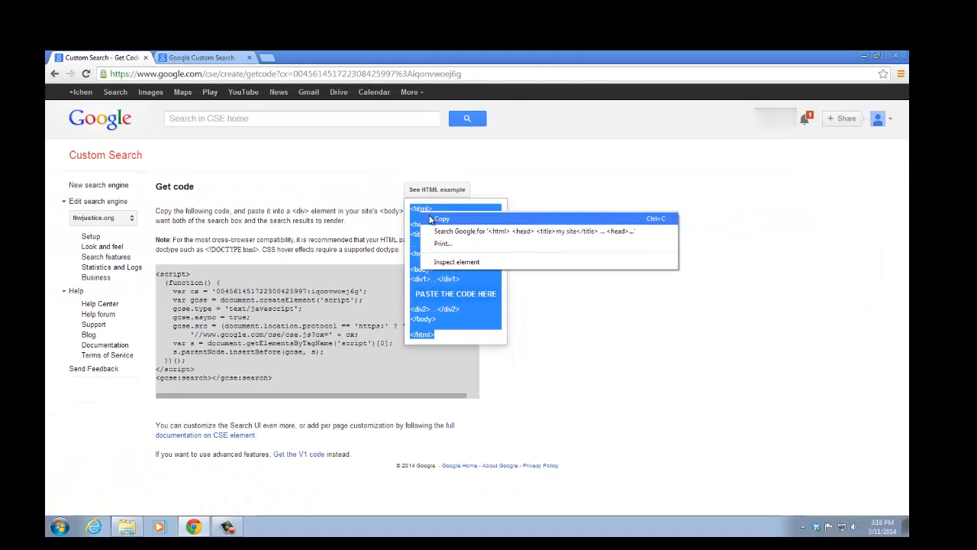
click(372, 186)
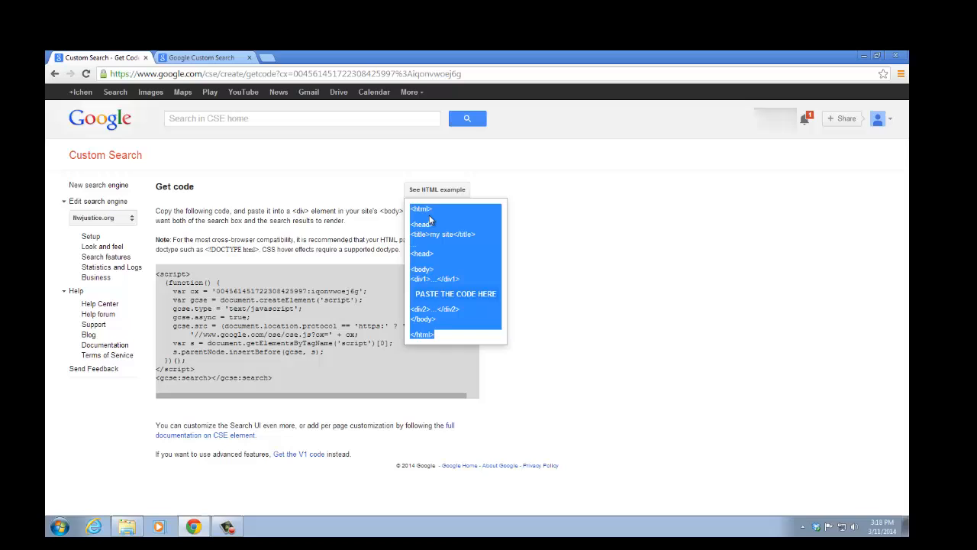
Minimize the browser, open Notepad from the desktop and paste the copied HTML example into the blank document.
click(862, 57)
double_click(148, 301)
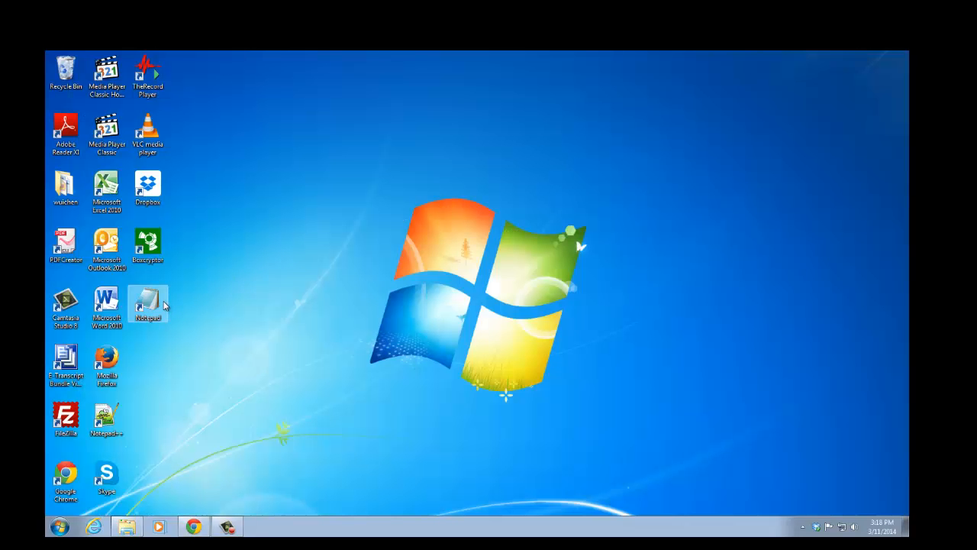
drag(539, 162, 458, 120)
right_click(478, 161)
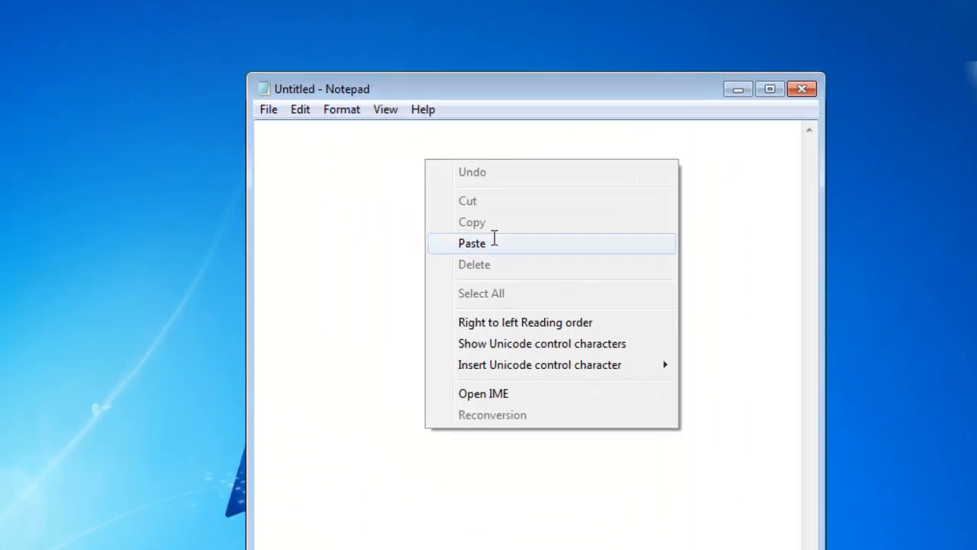
click(474, 243)
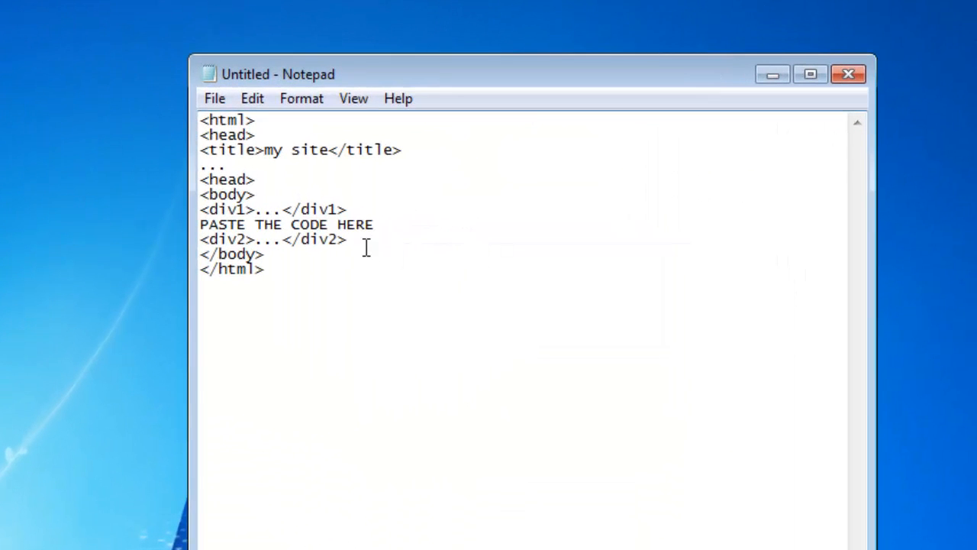
Delete the "PASTE THE CODE HERE" and div2 lines, and turn the div1 tags into plain div tags with the closing tag on its own line.
drag(380, 229, 197, 220)
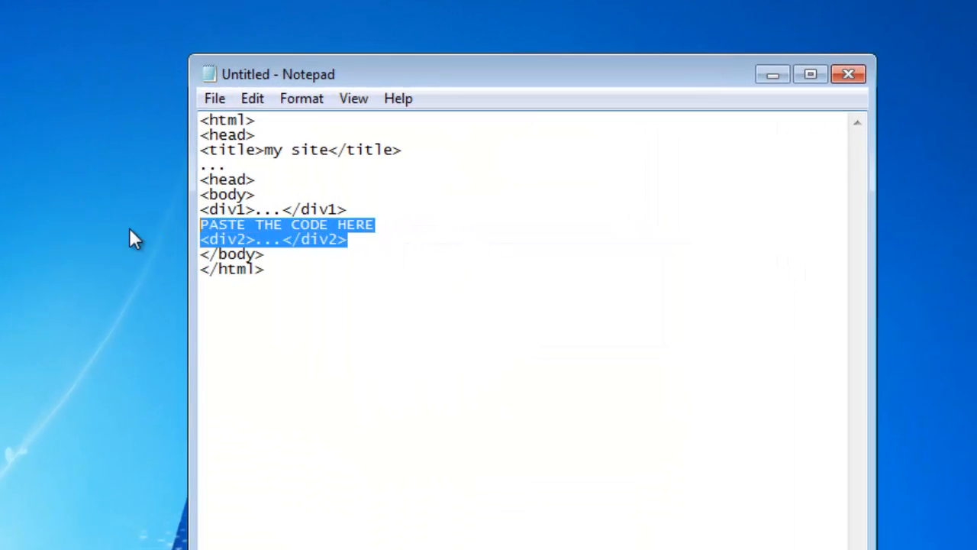
key(Delete)
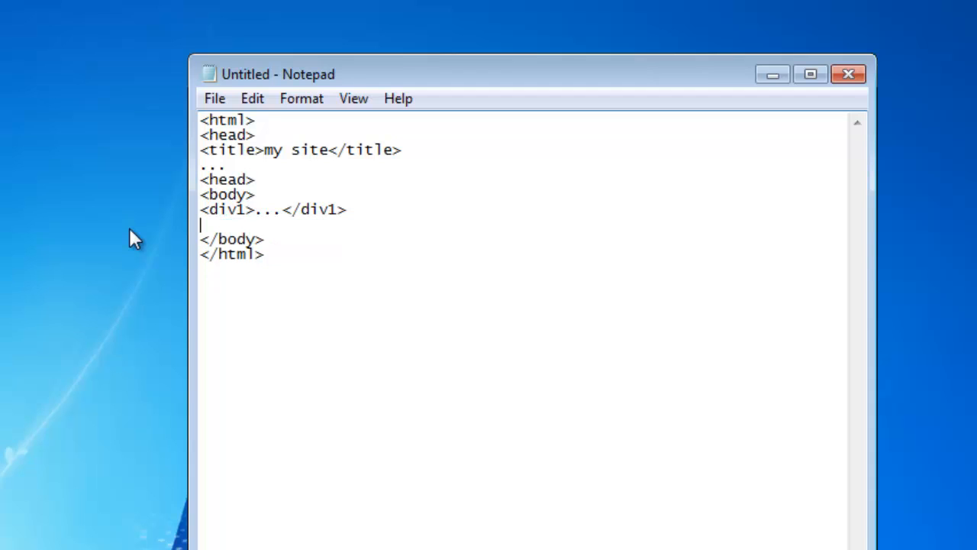
click(246, 208)
key(BackSpace)
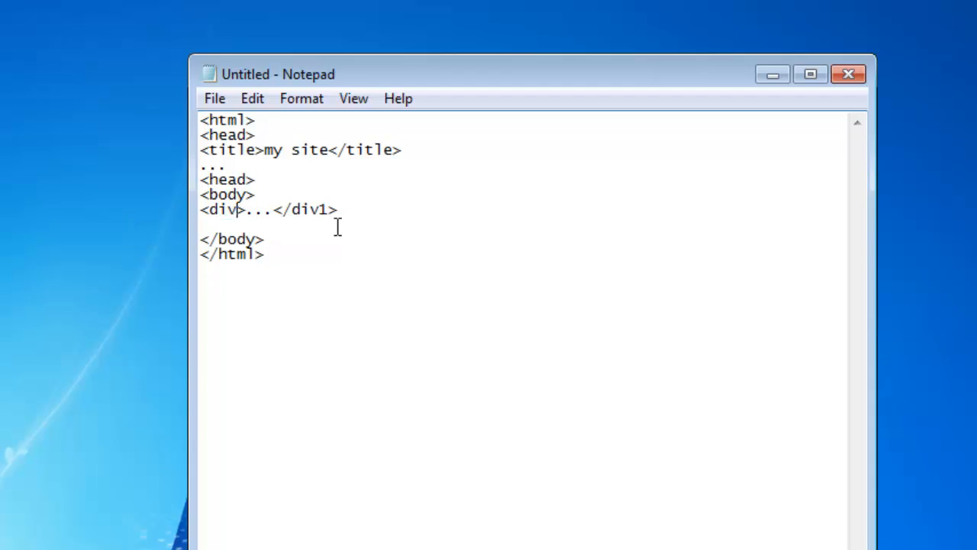
click(331, 213)
key(BackSpace)
key(Return)
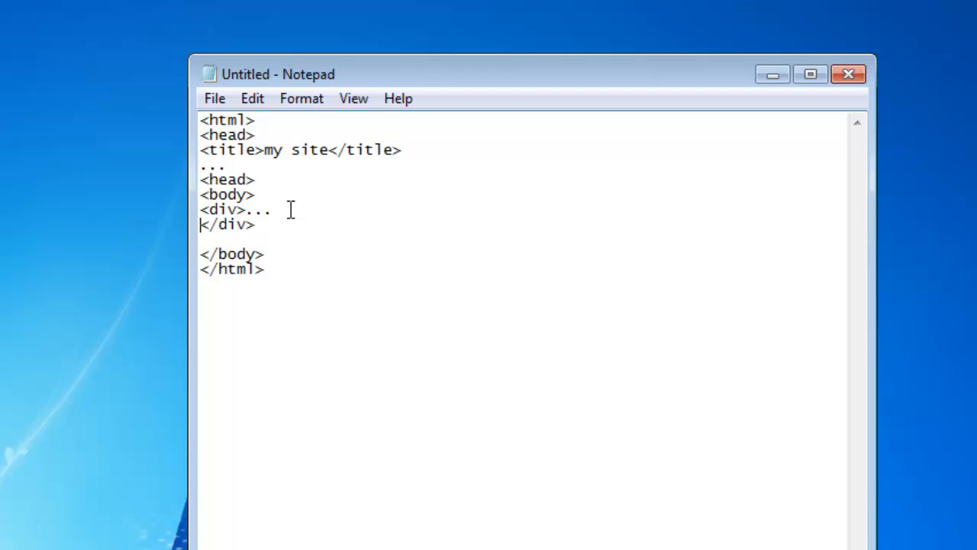
Insert blank lines between the opening and closing div tags and highlight the whole div block.
key(Return)
click(236, 225)
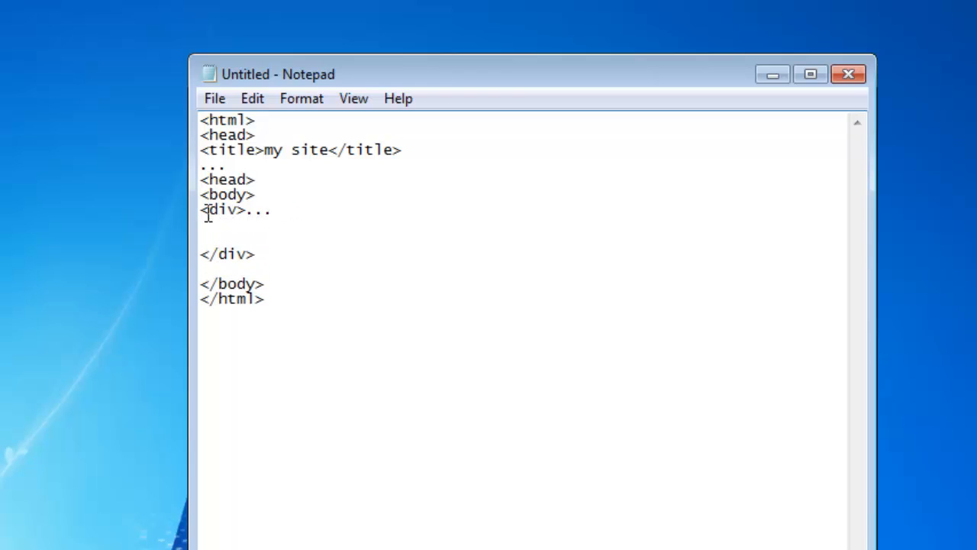
drag(203, 208, 298, 253)
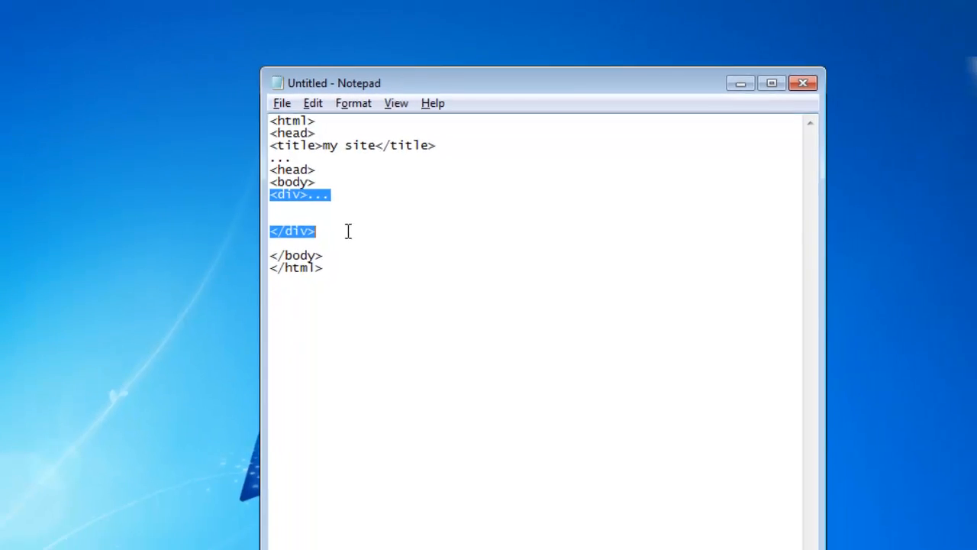
Switch to Chrome and copy the entire search engine script snippet from the Get code page.
key(alt+Tab)
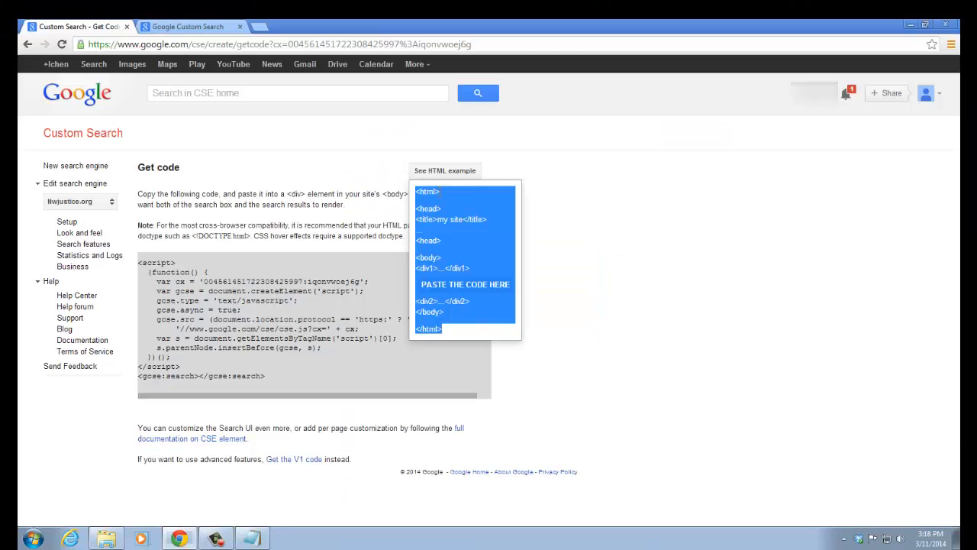
click(148, 263)
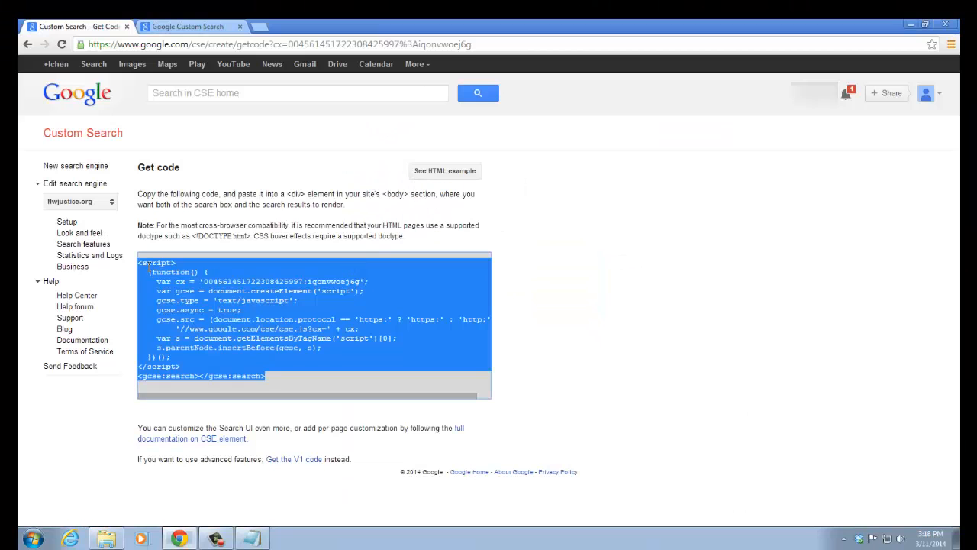
right_click(416, 275)
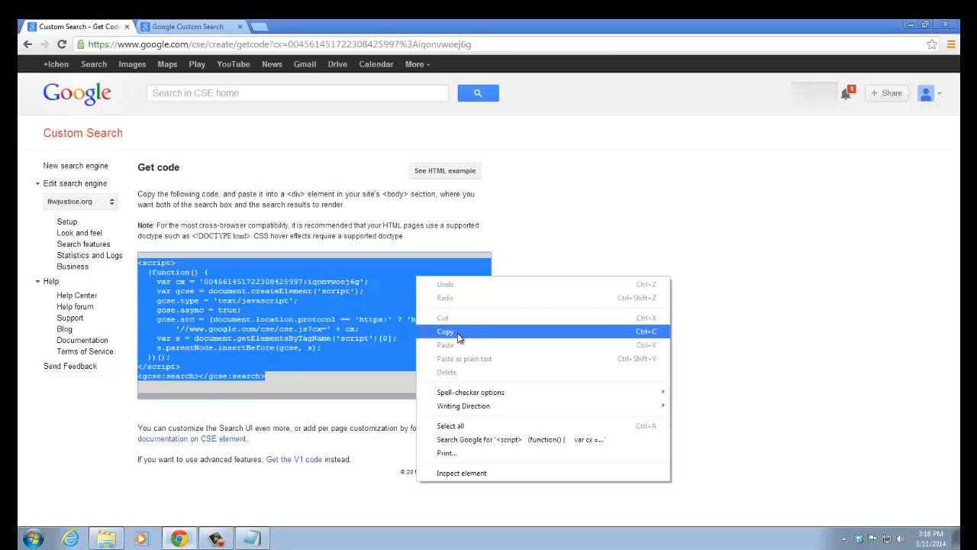
click(454, 334)
Return to Notepad, remove the dots after the opening div tag and paste the copied search code on the line below it.
key(alt+Tab)
click(181, 214)
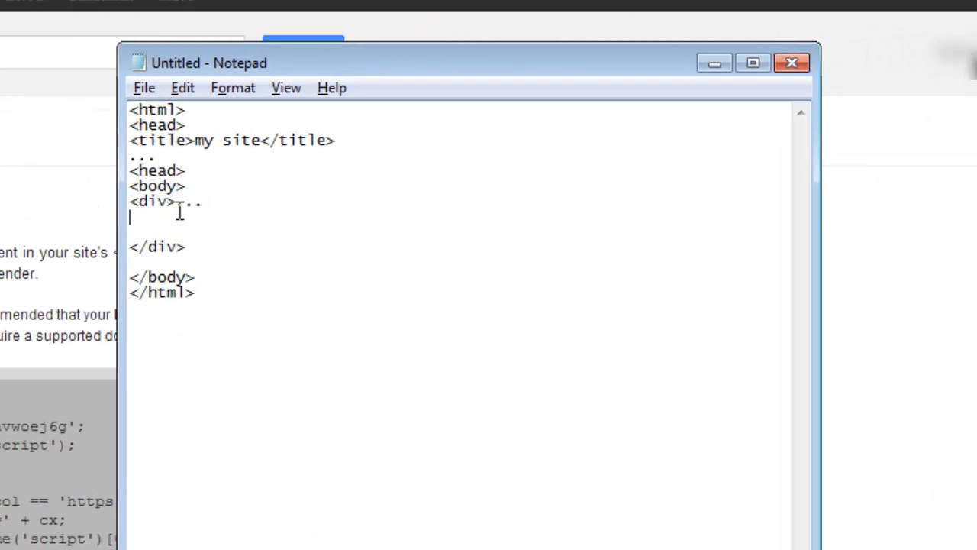
drag(177, 202, 217, 206)
key(Delete)
click(155, 218)
right_click(154, 221)
click(211, 323)
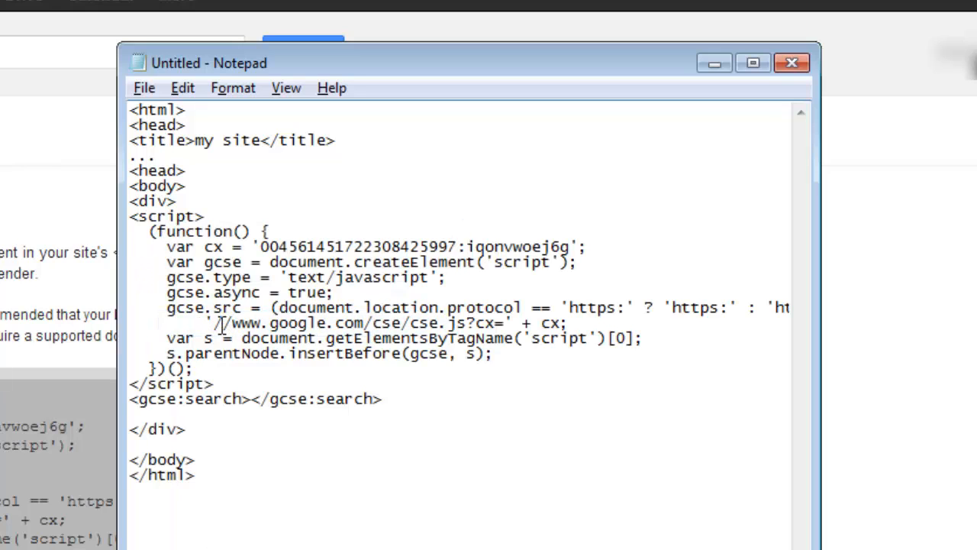
Save the document to the Desktop as test.html.
click(152, 90)
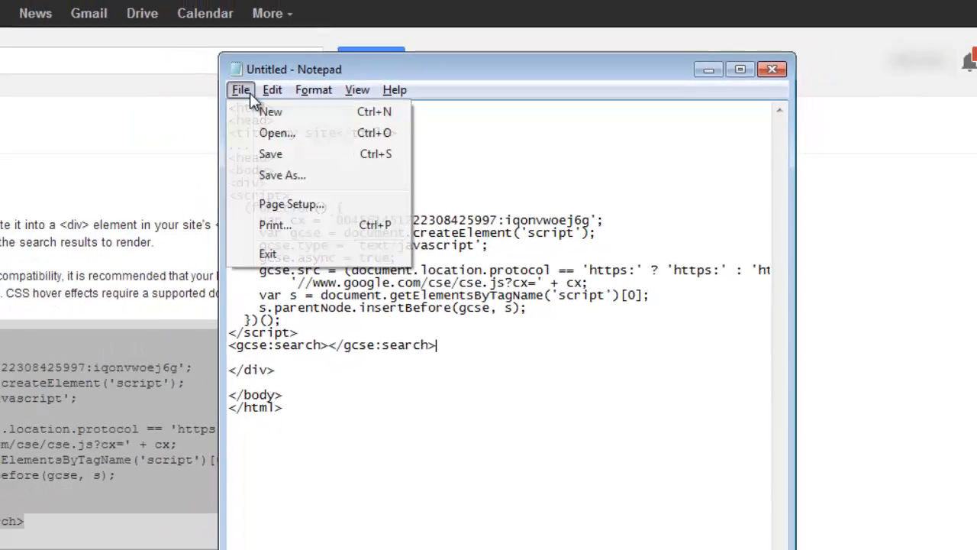
click(433, 130)
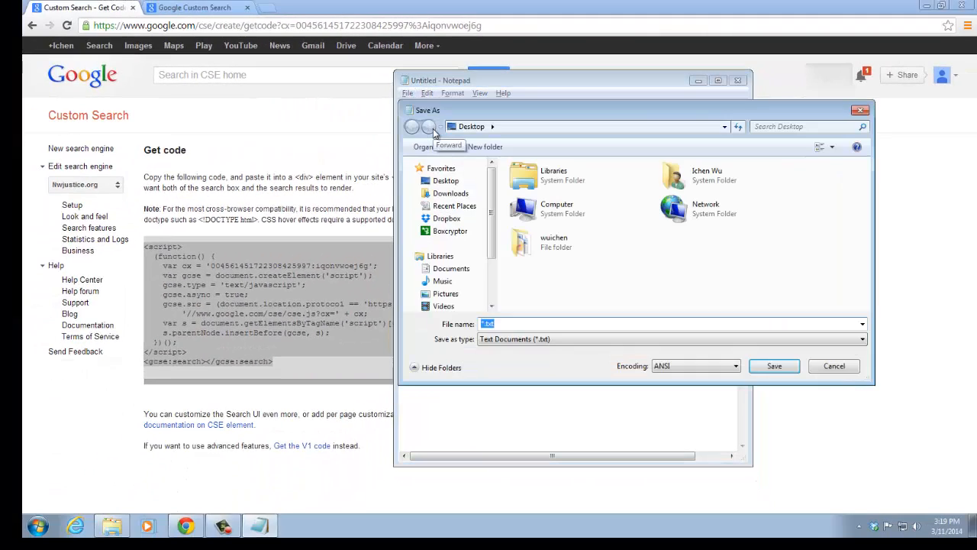
text(test.html)
key(Return)
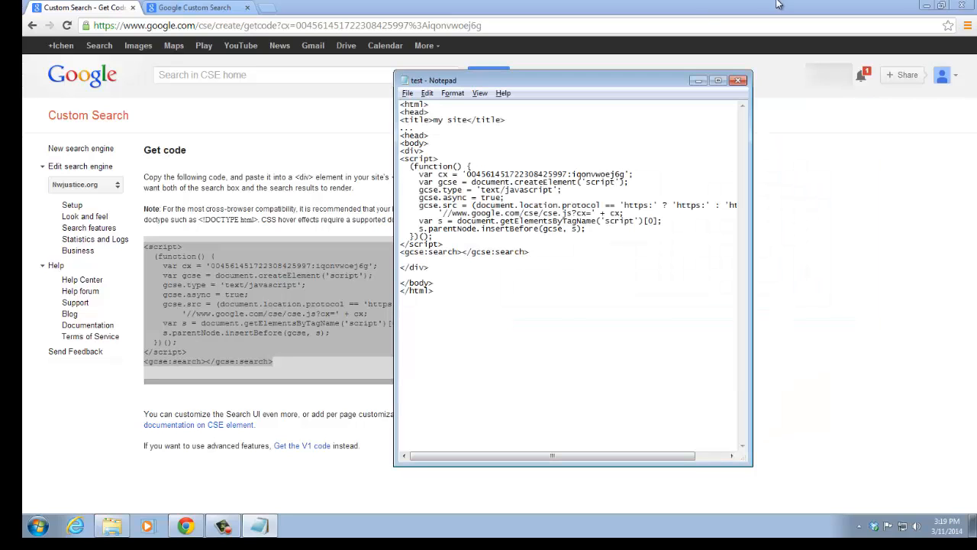
Minimize the browser, close Notepad and open the test file from the desktop with Google Chrome.
click(926, 6)
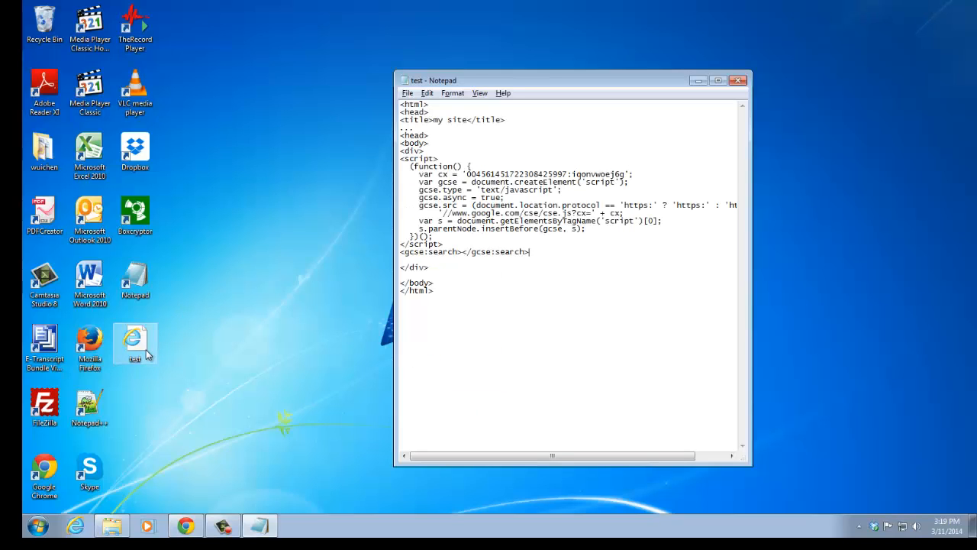
click(738, 81)
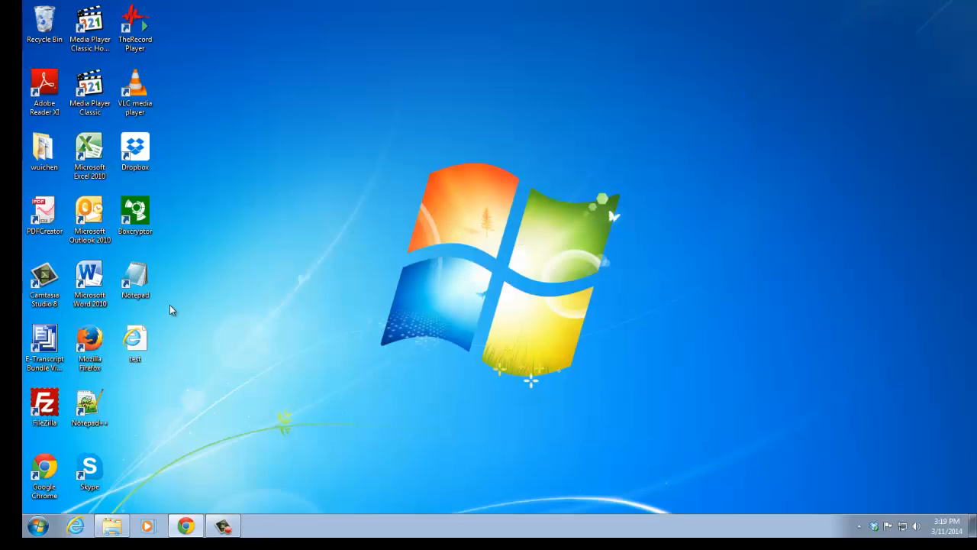
right_click(135, 341)
mouse_move(192, 189)
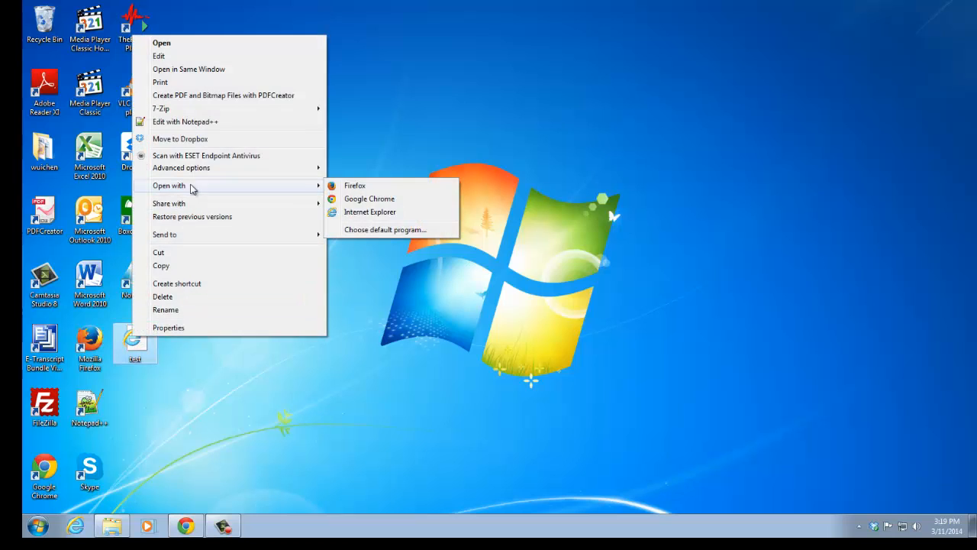
click(338, 200)
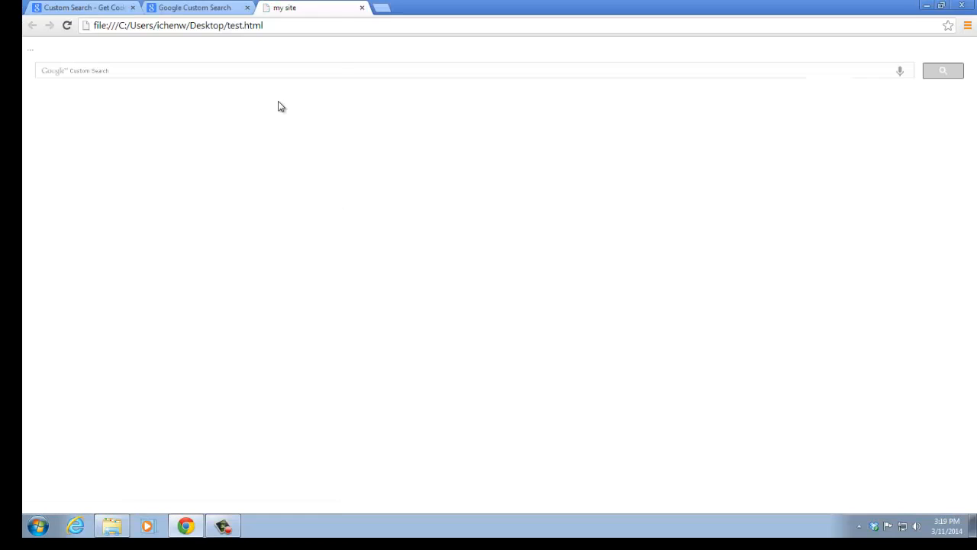
Search the test page for "mobile" and review the first page of results, highlighting the first result's web address.
click(272, 73)
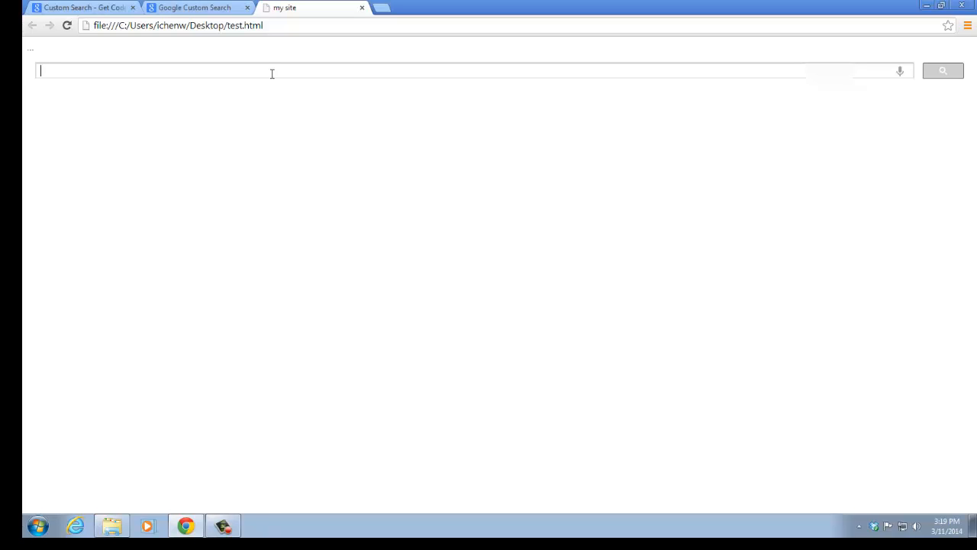
text(mobile)
key(Return)
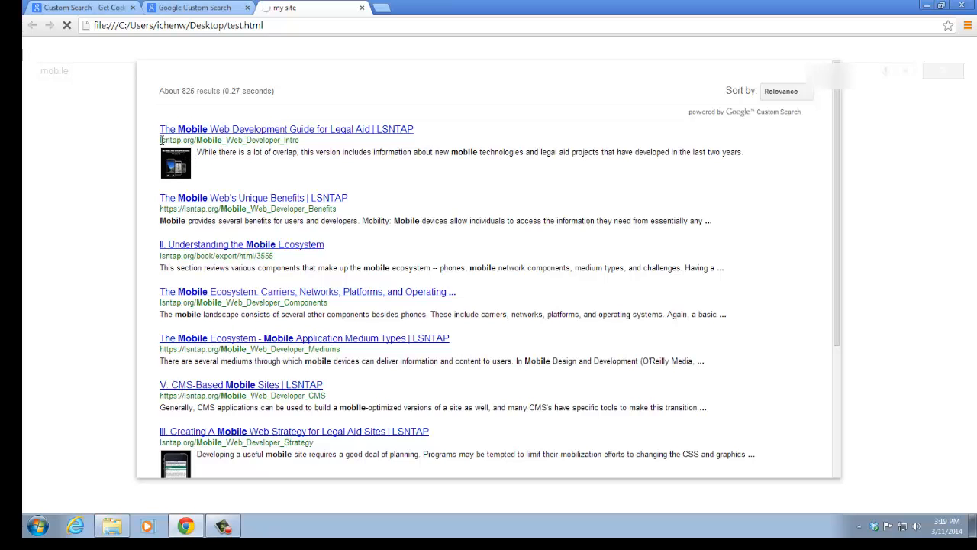
drag(161, 140, 298, 140)
scroll(340, 229, down, 3)
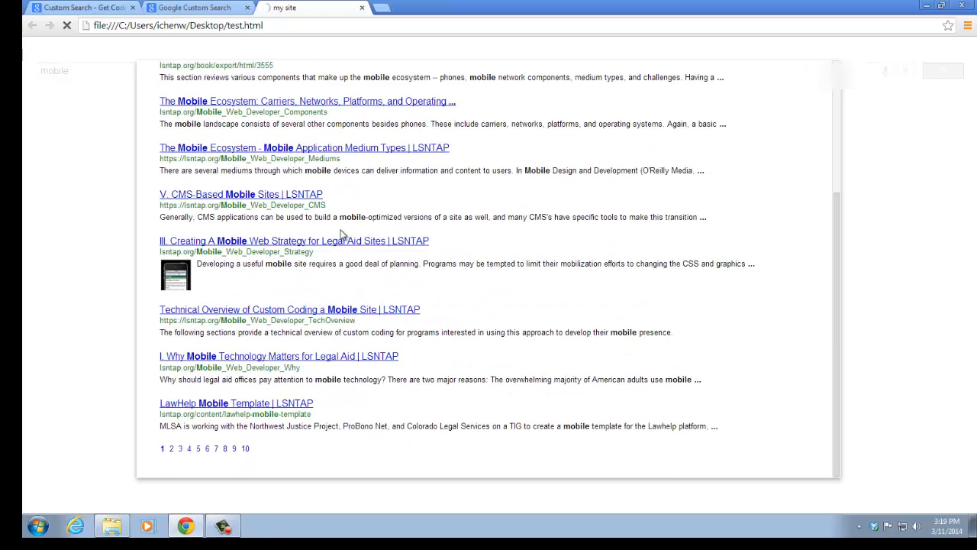
Go to page 6 of the results and highlight the web address of the nwjustice.org news result.
click(208, 448)
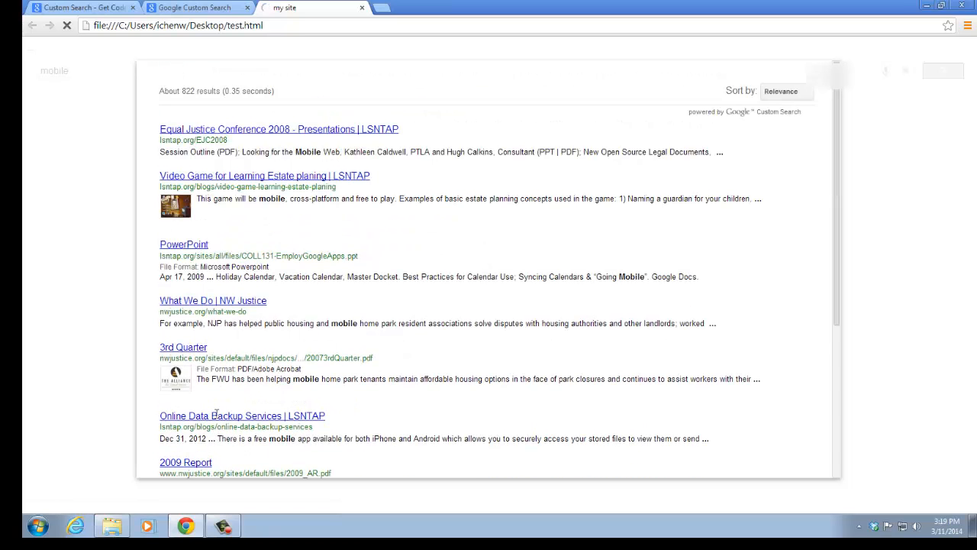
scroll(216, 306, down, 3)
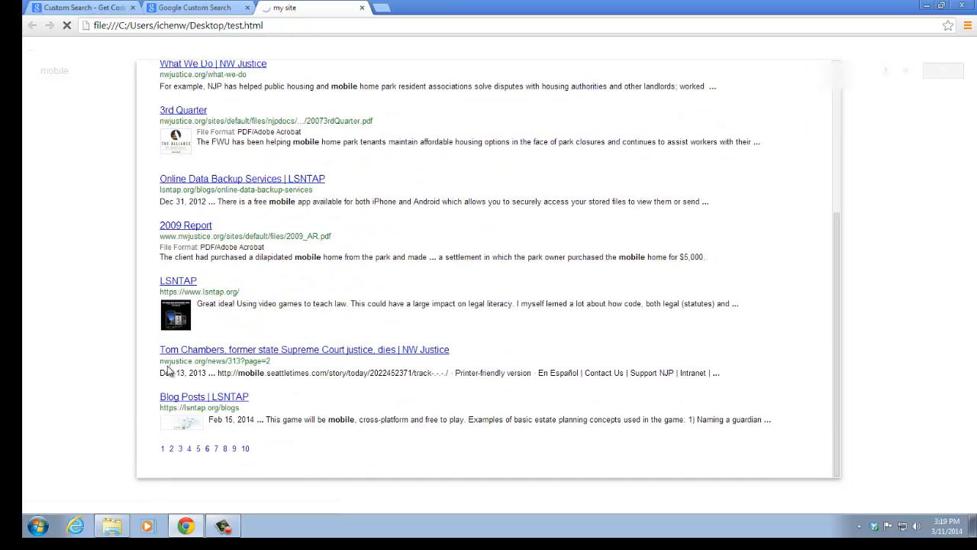
drag(158, 365, 278, 367)
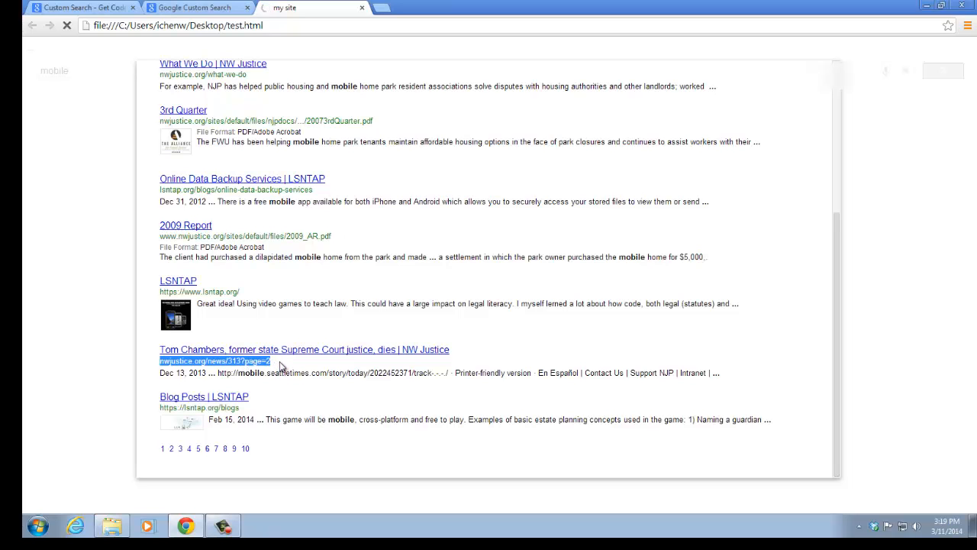
scroll(801, 184, up, 3)
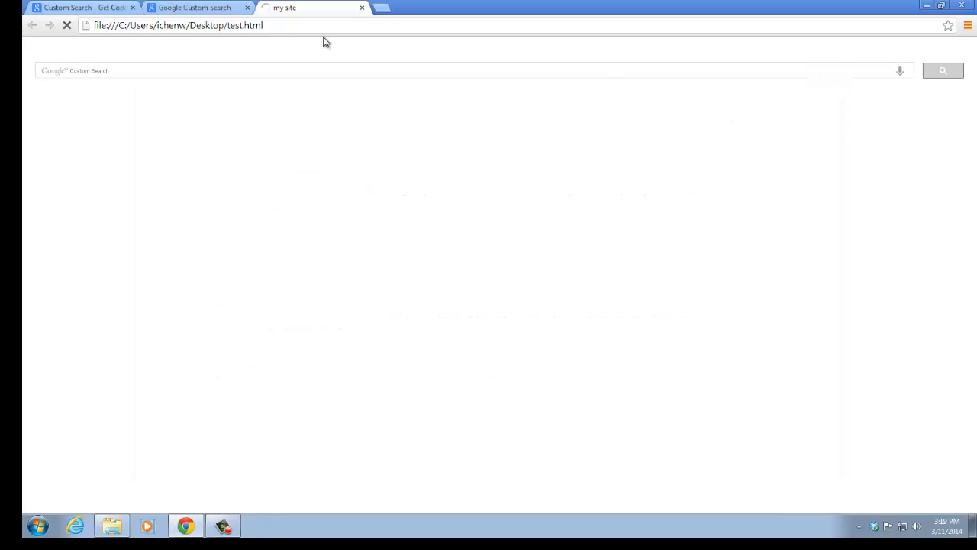
Close the test page and open the look and feel settings of the Nwjustice.org search engine.
click(362, 8)
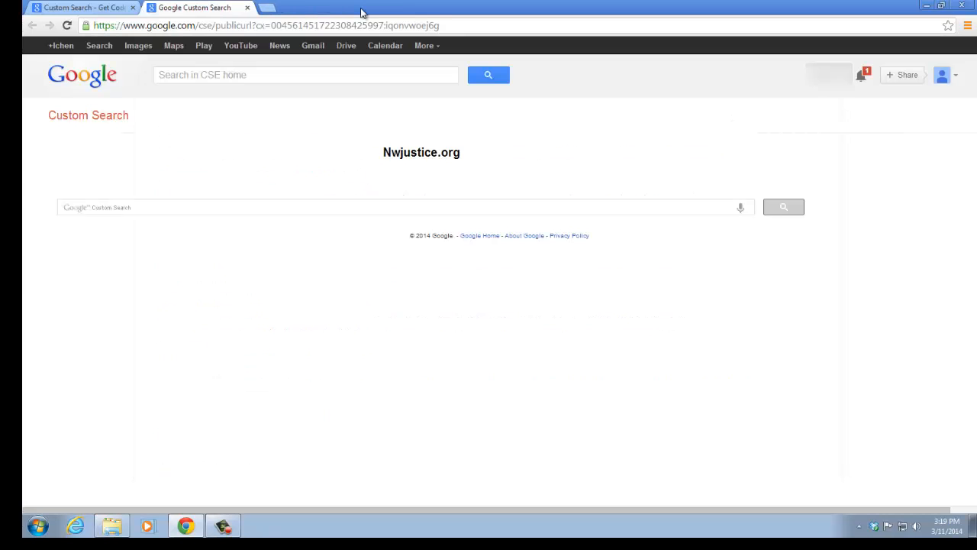
click(100, 7)
click(247, 170)
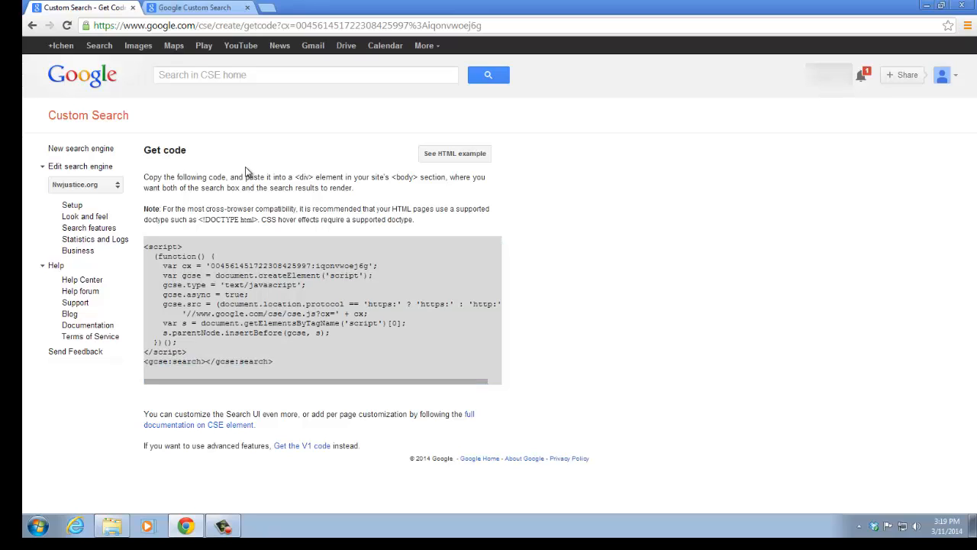
click(105, 220)
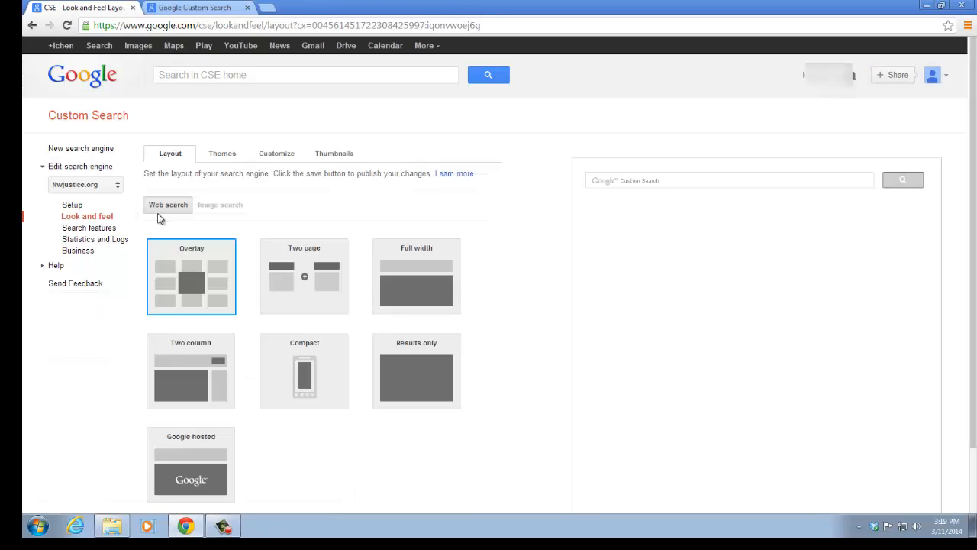
Try the Two page and Full width layouts in the search engine's preview.
click(289, 271)
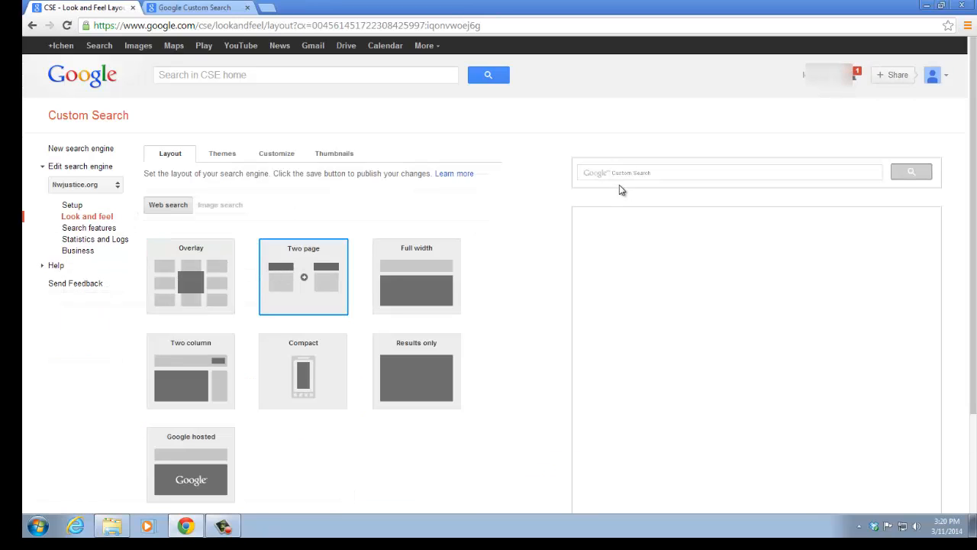
click(429, 279)
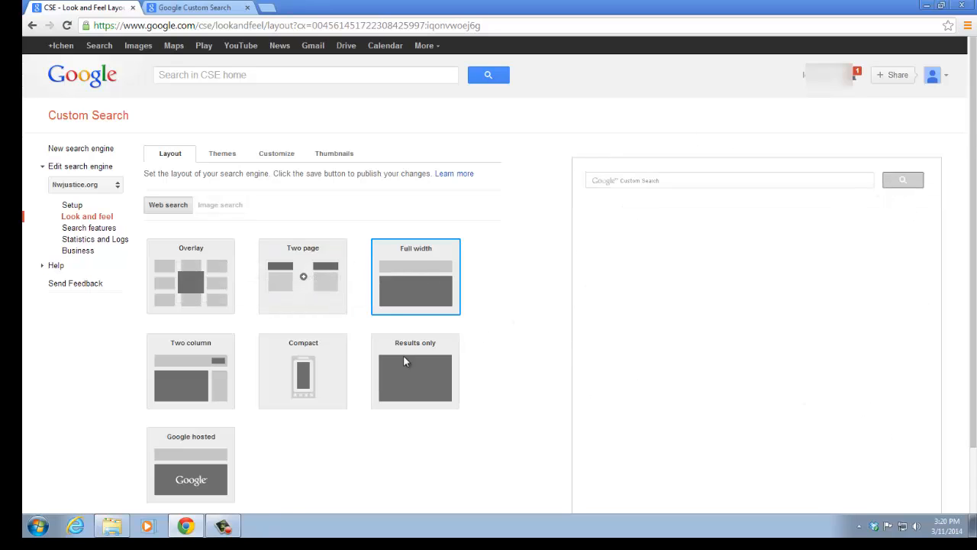
click(381, 365)
Set the search engine's web search layout to Two column and save it.
click(212, 350)
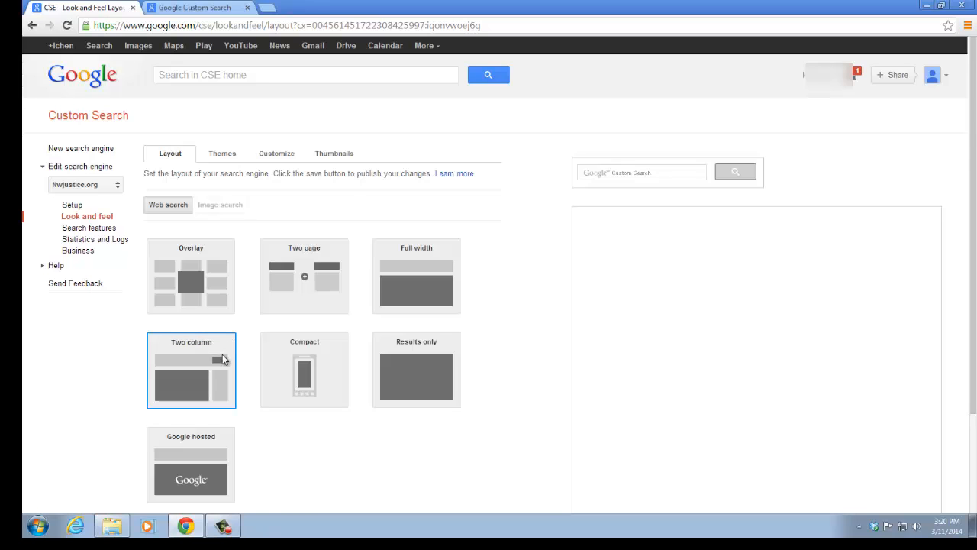
scroll(229, 358, down, 3)
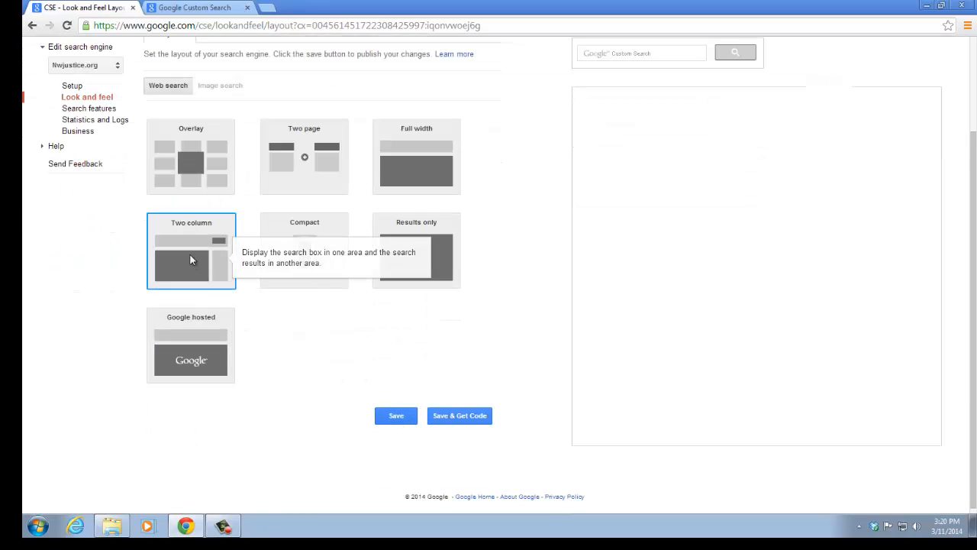
click(396, 417)
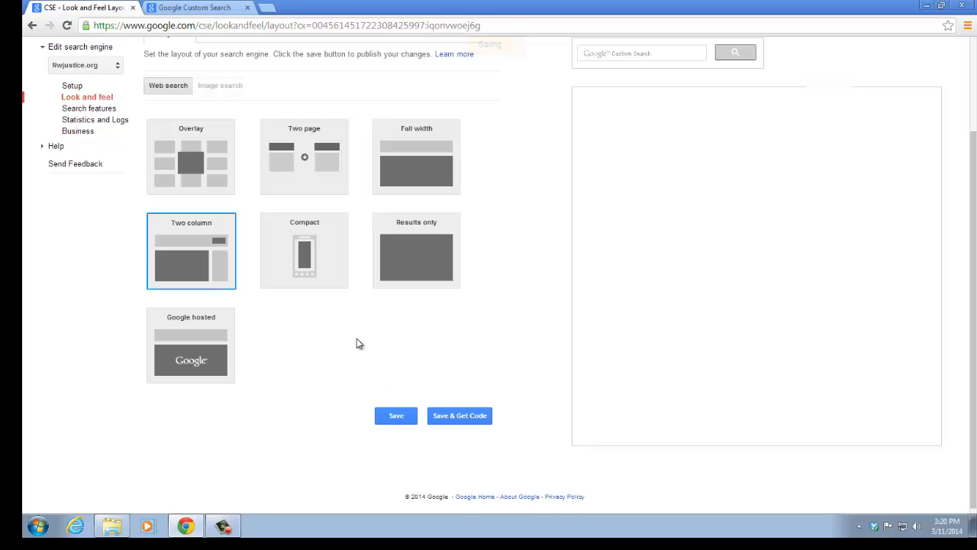
scroll(358, 343, up, 3)
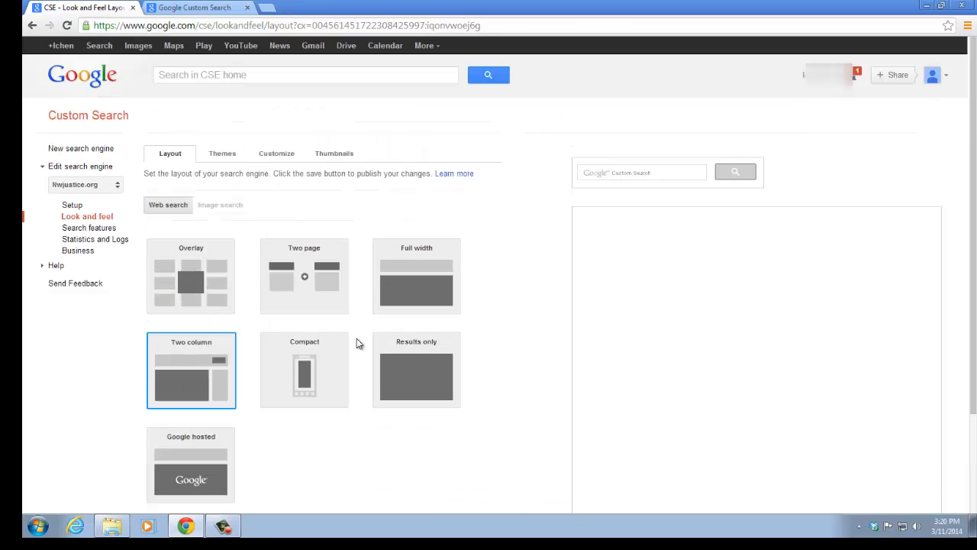
Set the search engine's theme to Shiny and save it.
click(223, 155)
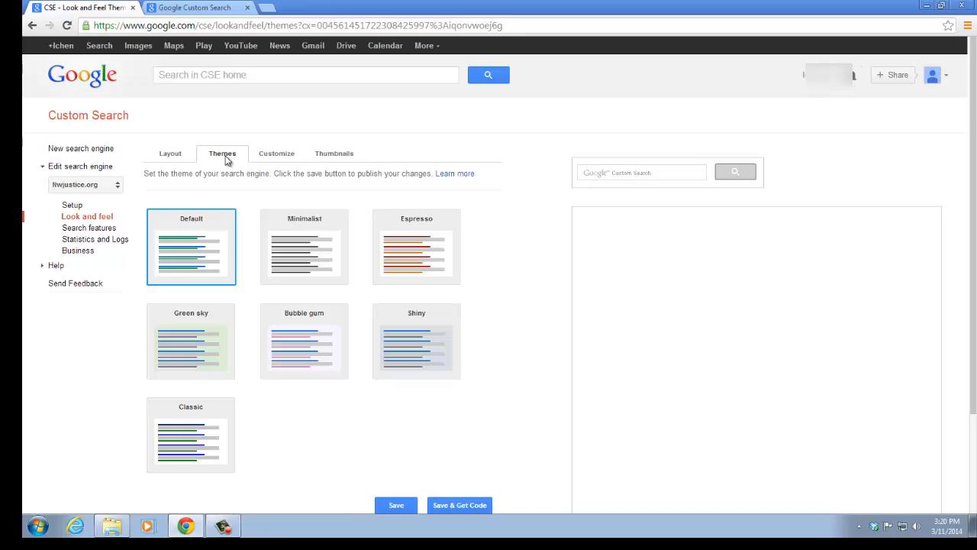
click(446, 336)
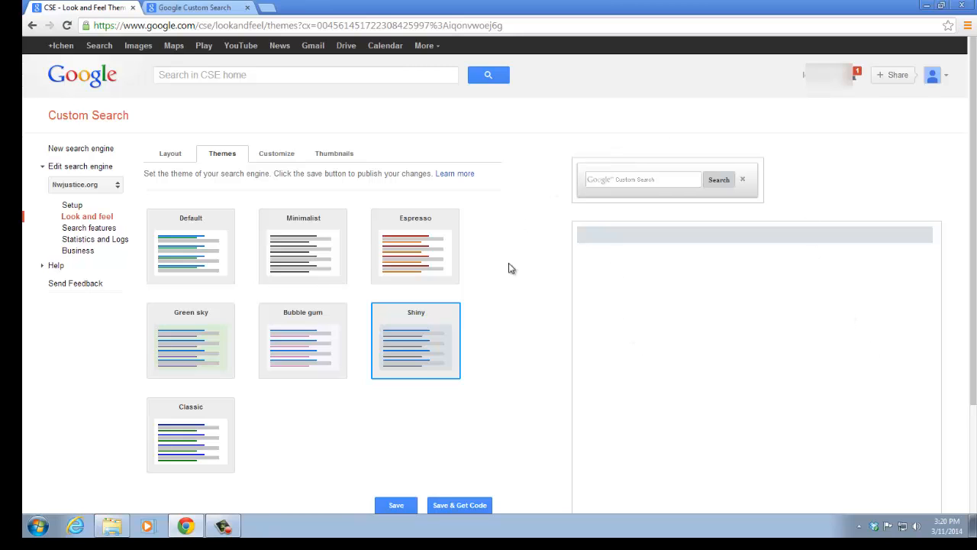
click(396, 506)
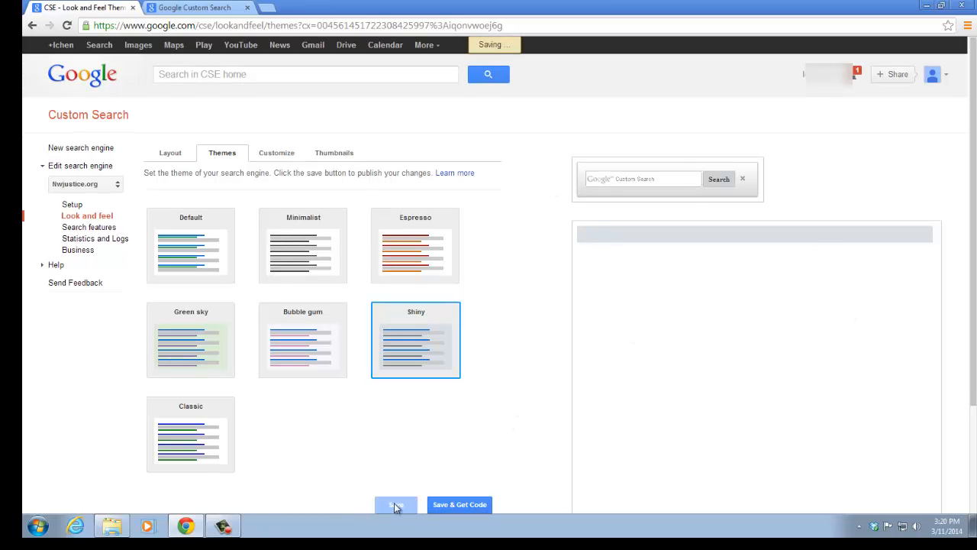
Test the Shiny theme by searching for "legal" in the preview search box.
click(603, 177)
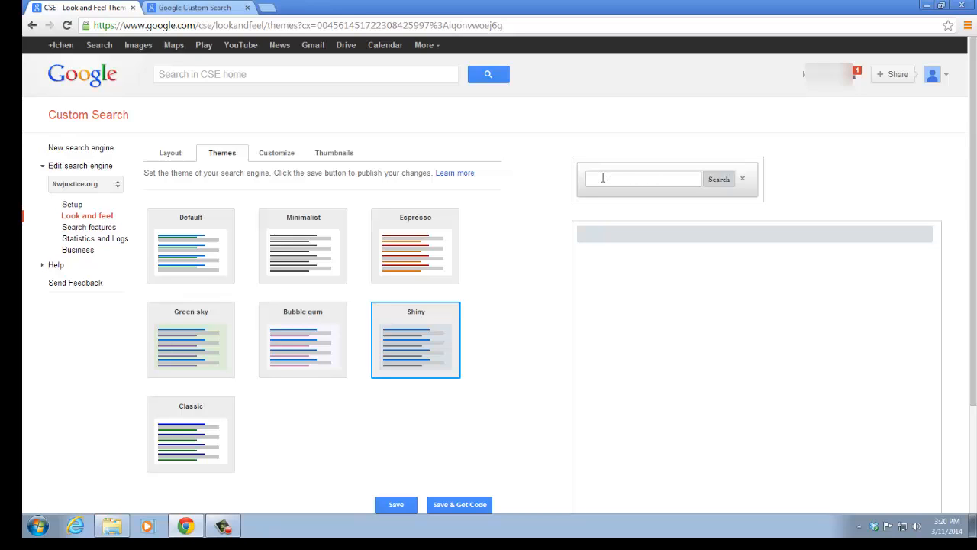
text(legal)
click(710, 183)
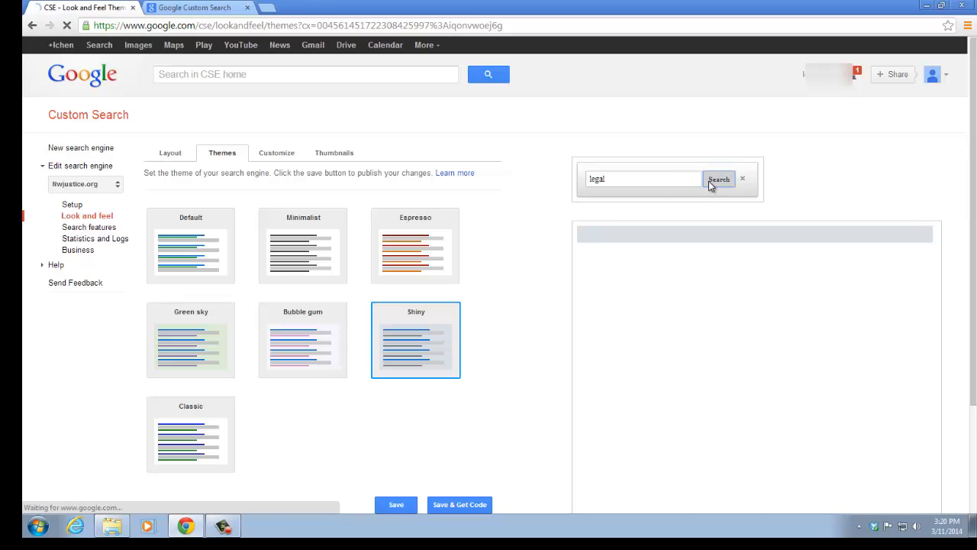
Look through the preview's search results for "legal" in the Shiny theme.
scroll(672, 282, down, 2)
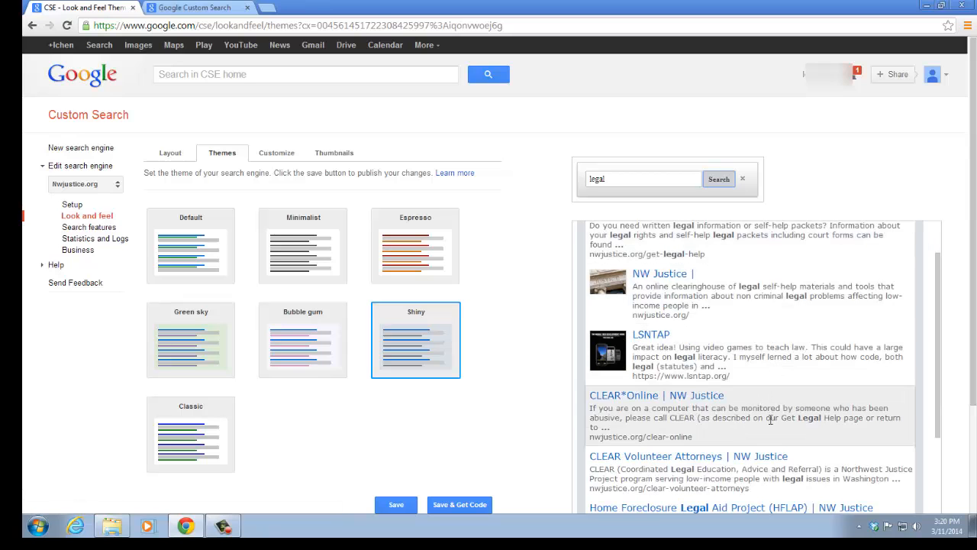
scroll(753, 294, up, 2)
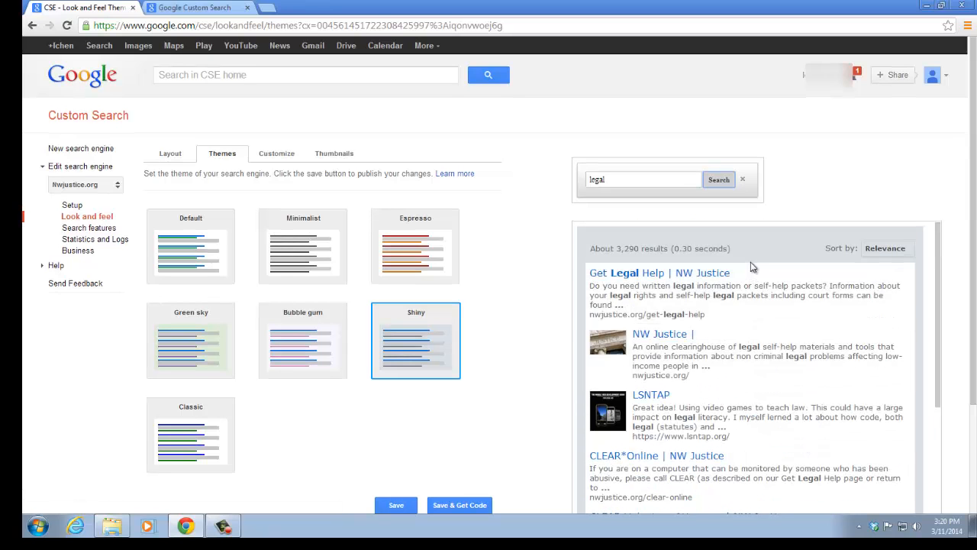
scroll(776, 408, down, 5)
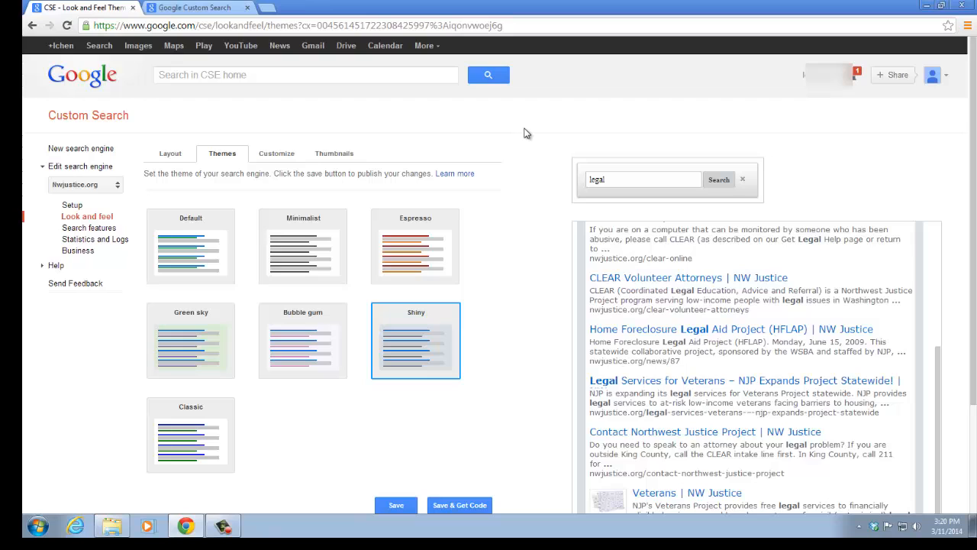
Switch to editing the Lsntap.org search engine and enter "e" in its preview search box to bring up autocomplete suggestions.
click(113, 186)
click(113, 185)
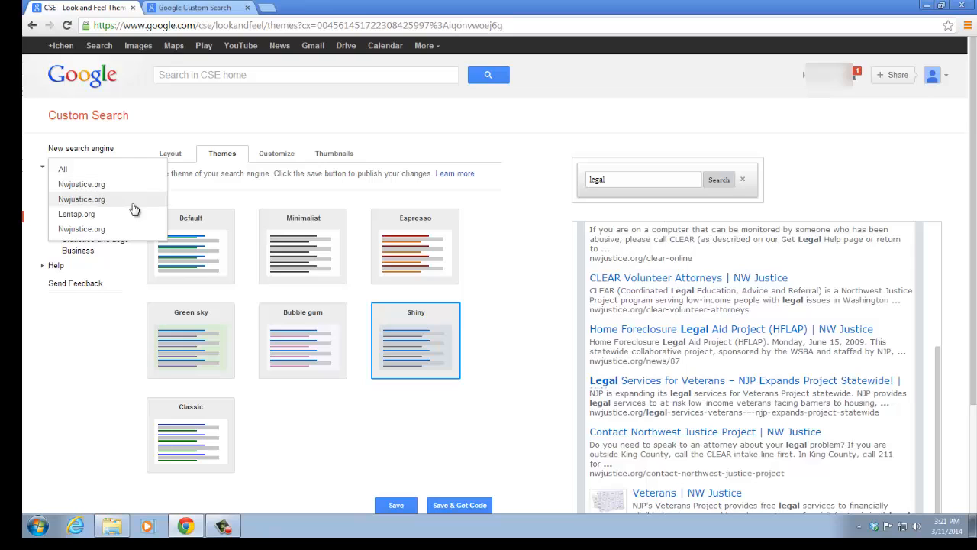
click(134, 214)
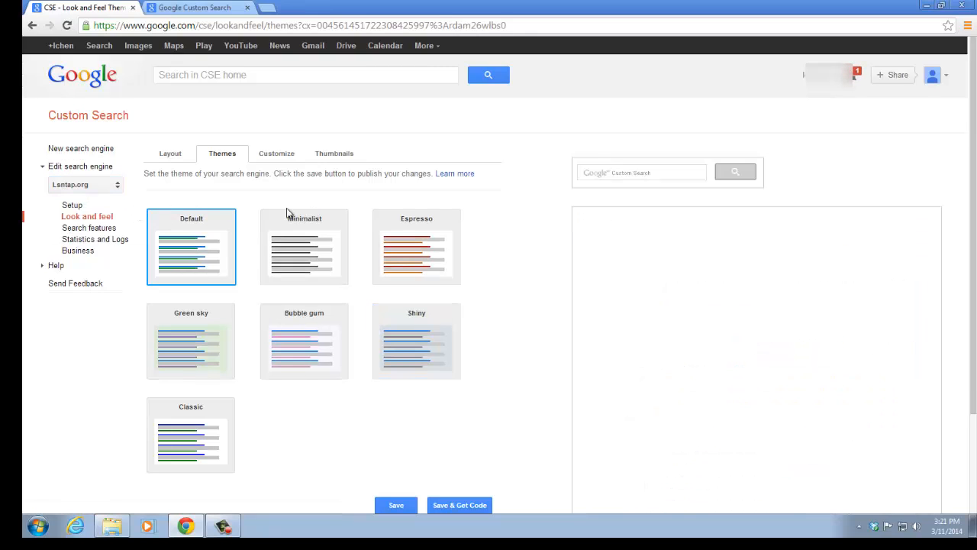
click(616, 173)
text(e)
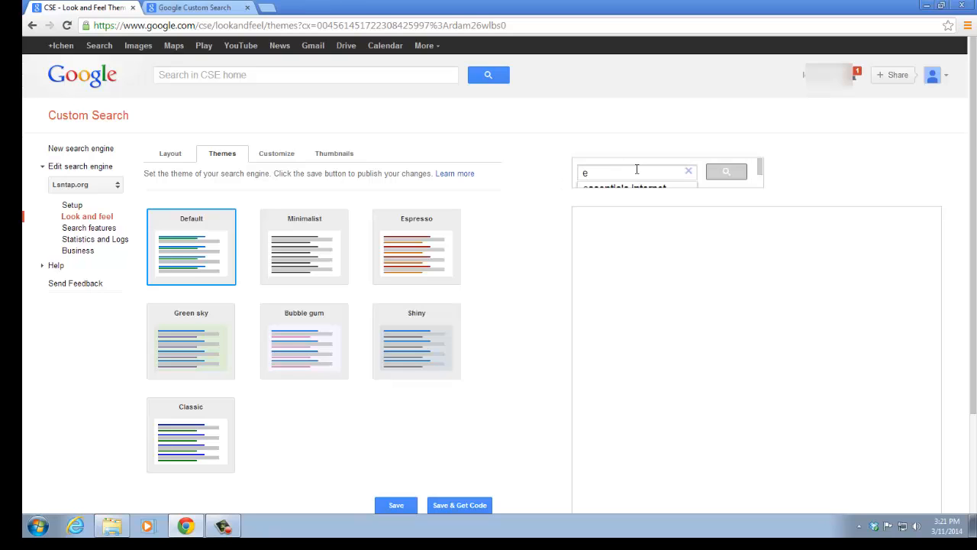
Select the Overlay layout for web search, try autocomplete with "lega" in the preview search box, and clear the query.
click(183, 156)
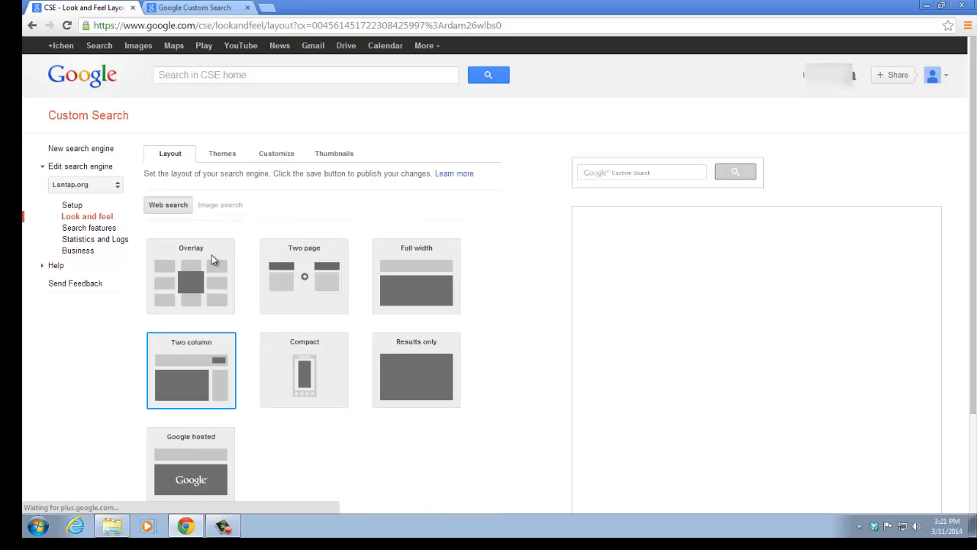
click(695, 178)
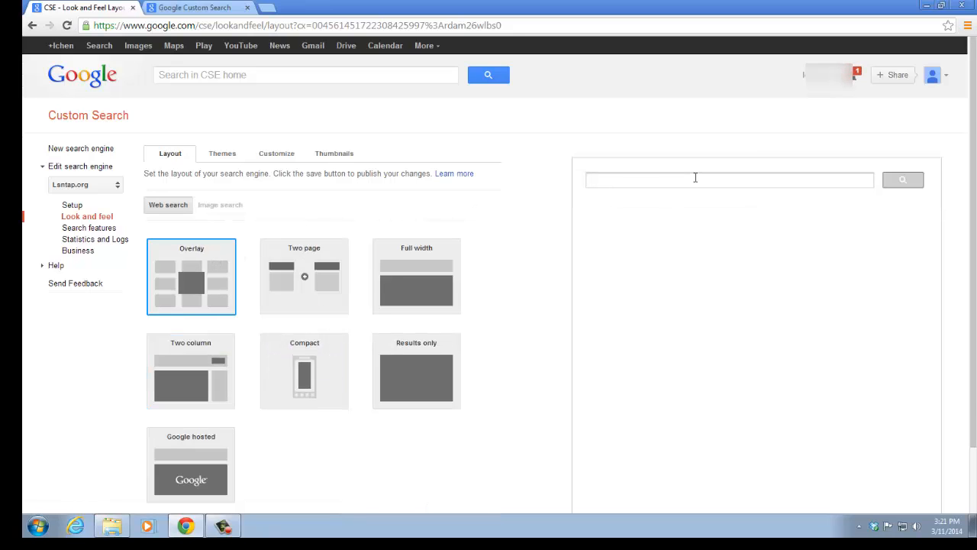
text(le)
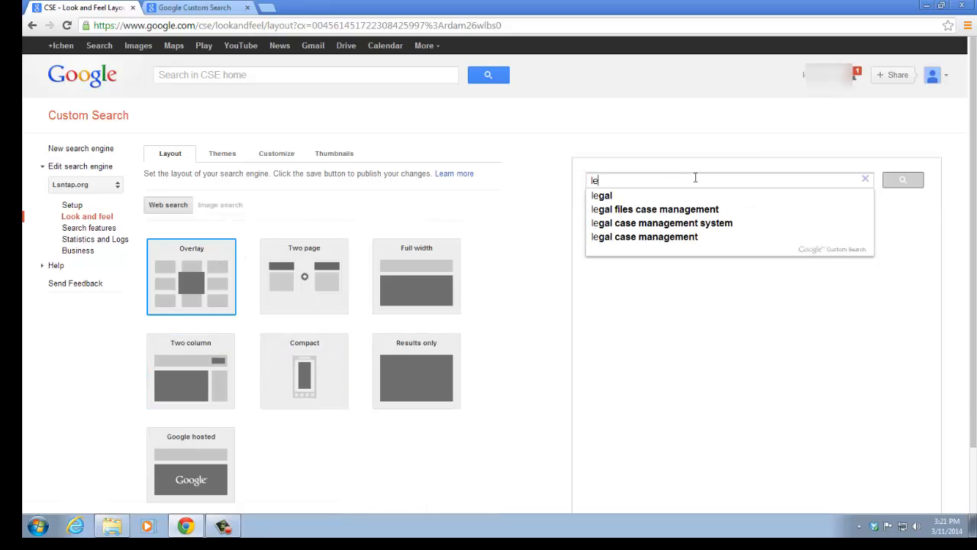
text(ga)
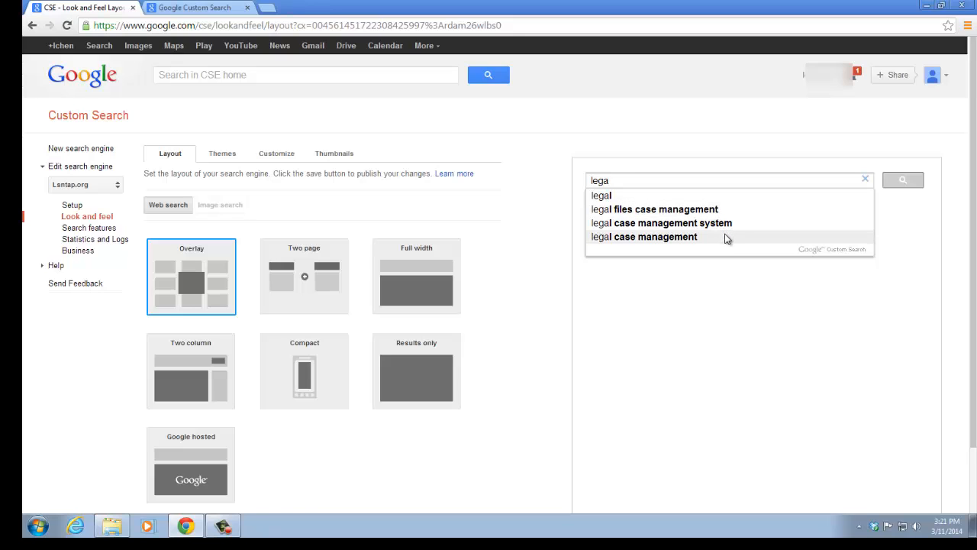
click(729, 278)
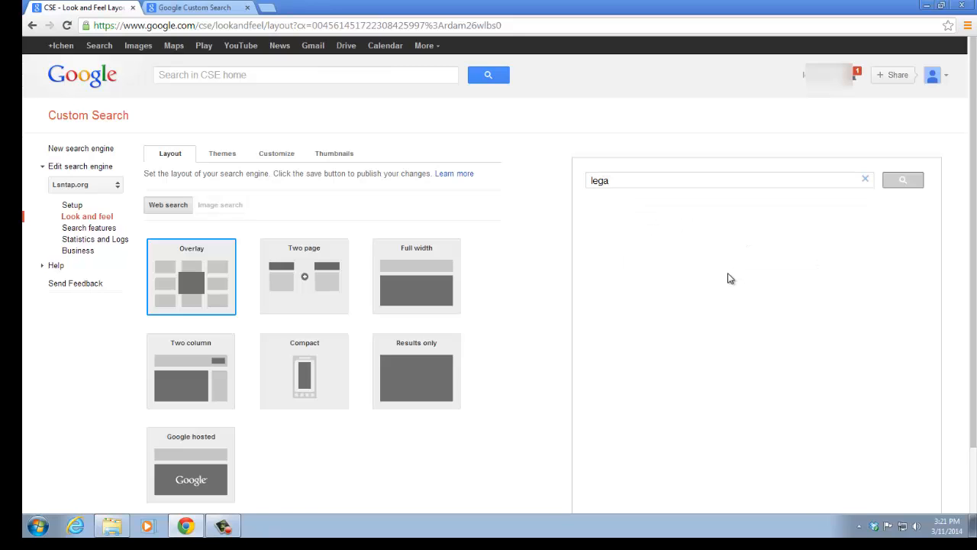
double_click(613, 181)
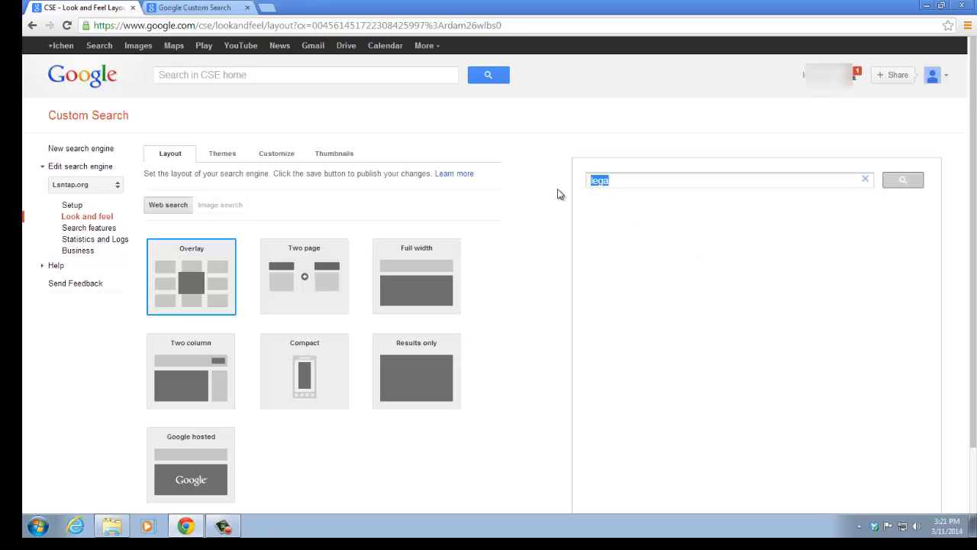
key(BackSpace)
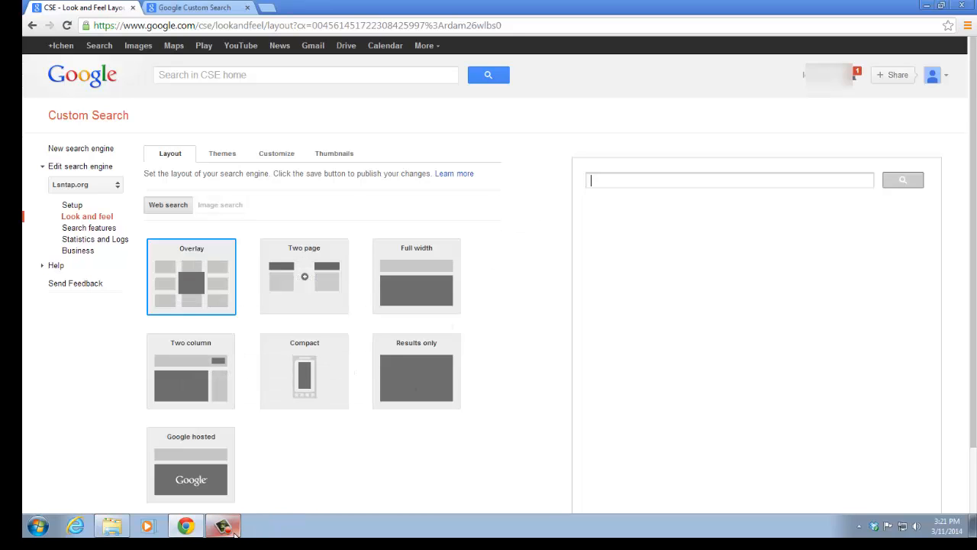
mouse_move(235, 534)
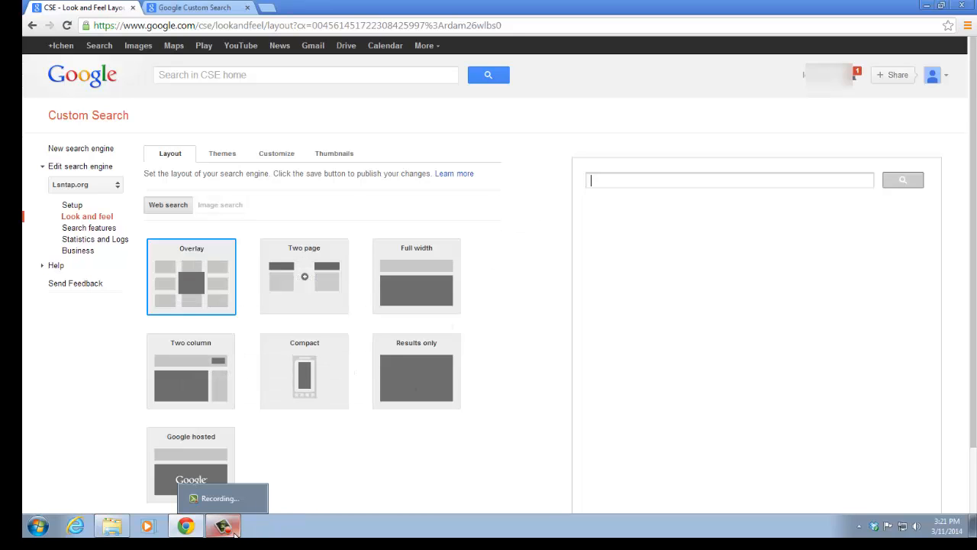